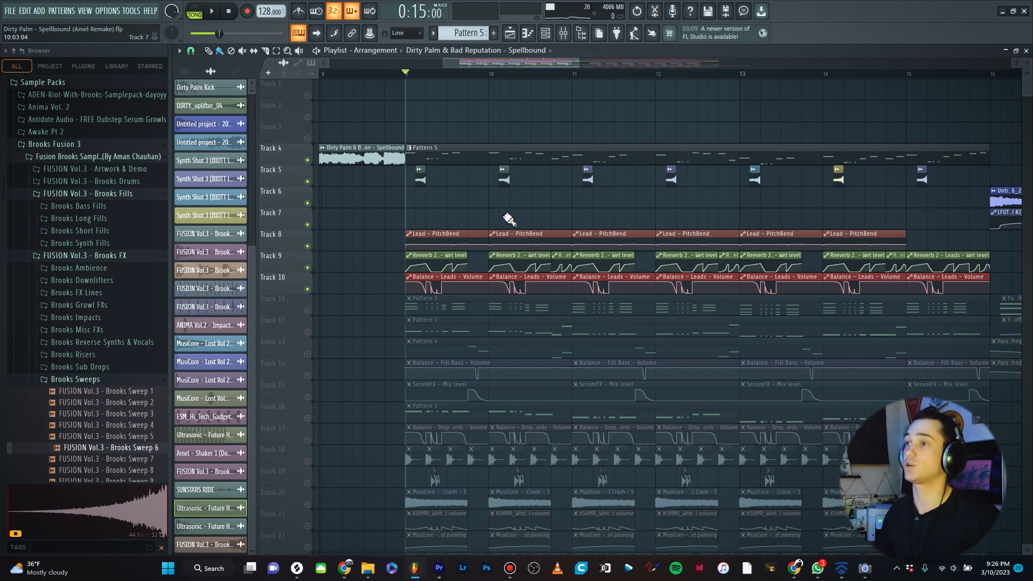
- Open the Lead channel's Sylenth1 instrument from the channel rack and audition the preset
scroll(416, 176, "up", 2, "ctrl")
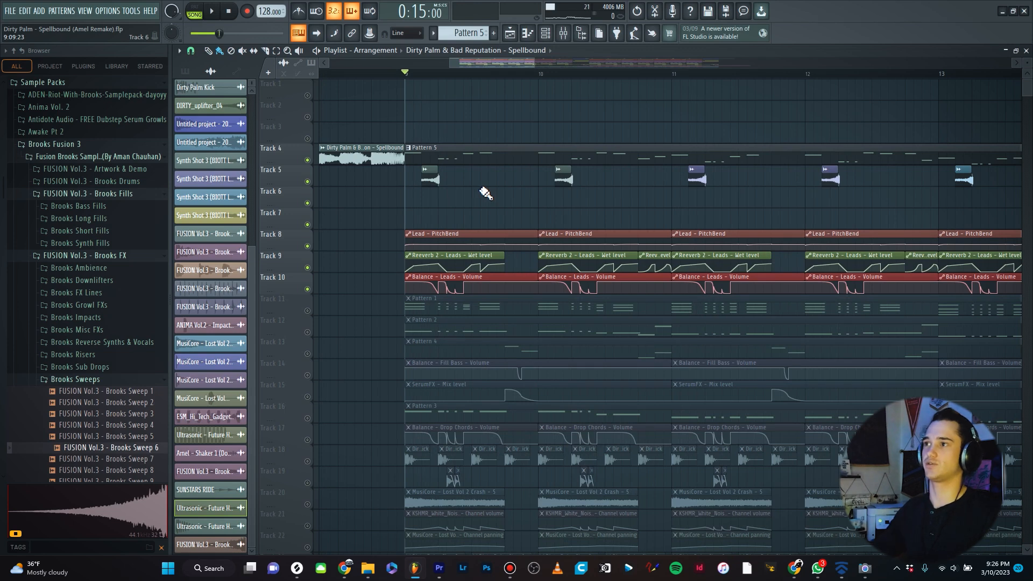
key("F6")
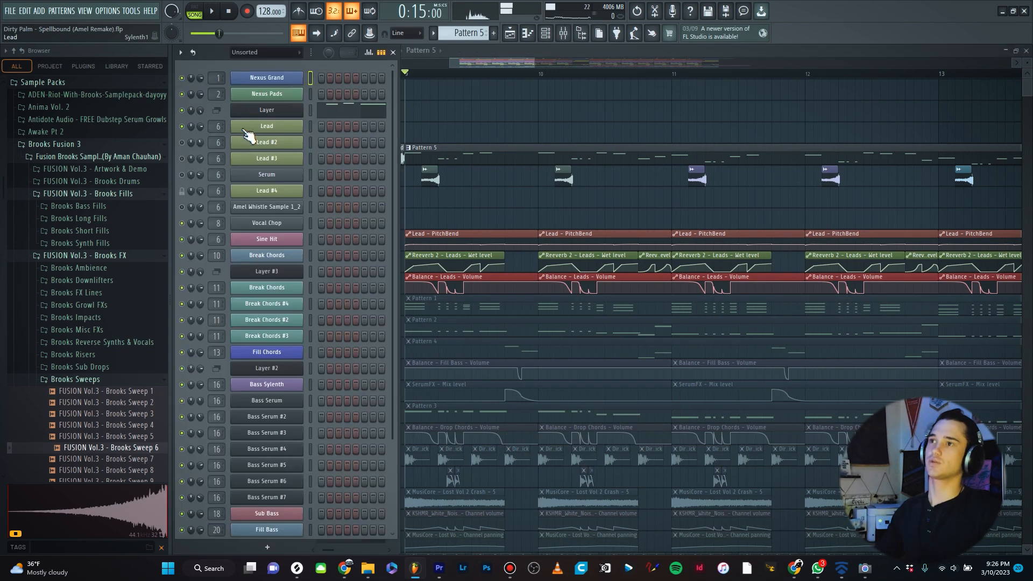
left_click(253, 127)
left_click_drag(592, 180, 566, 116)
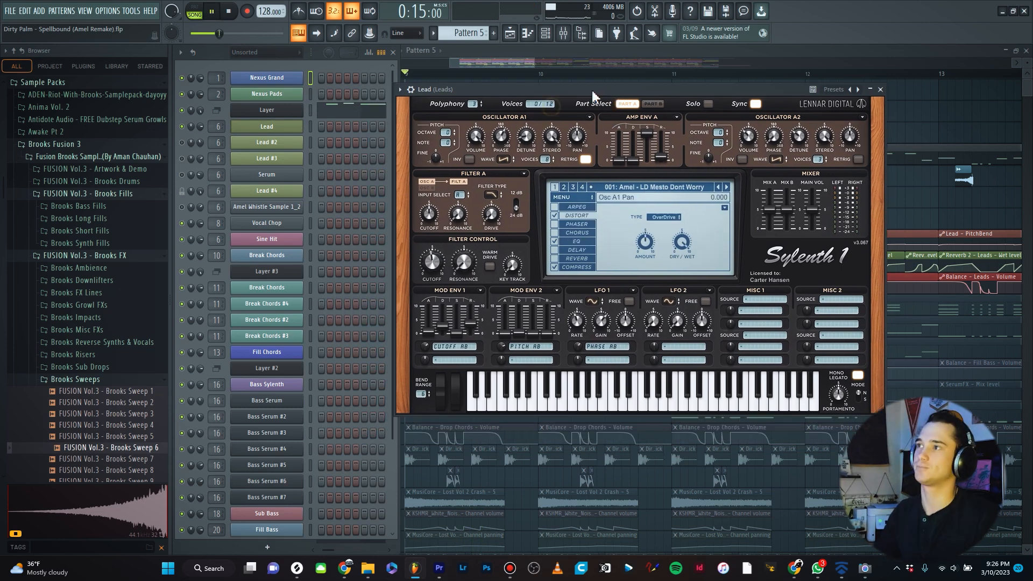
key("space")
key("space")
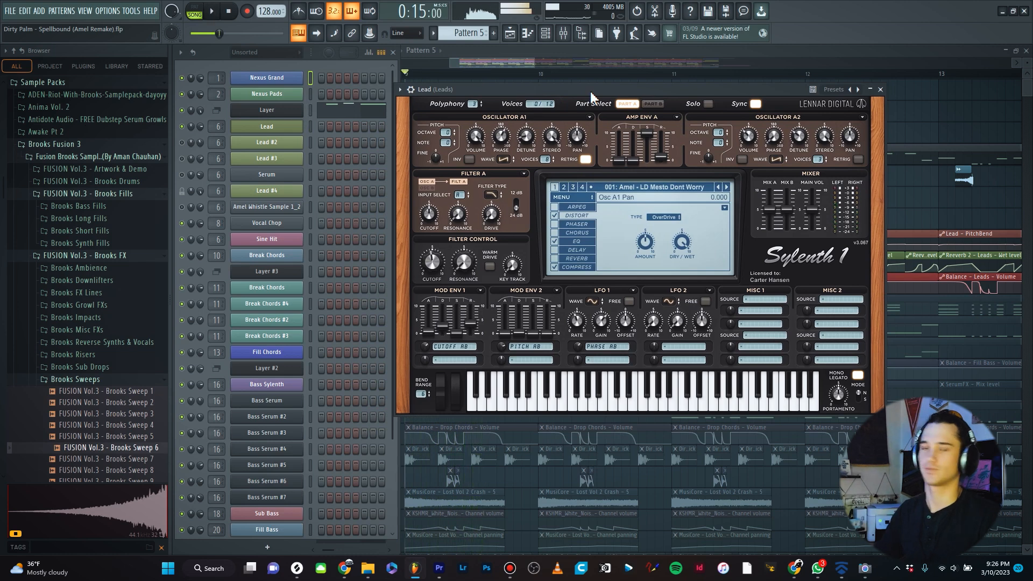
key("Escape")
- Open the Lead #2 Sylenth1 instrument, play it back, and close its window
left_click(264, 143)
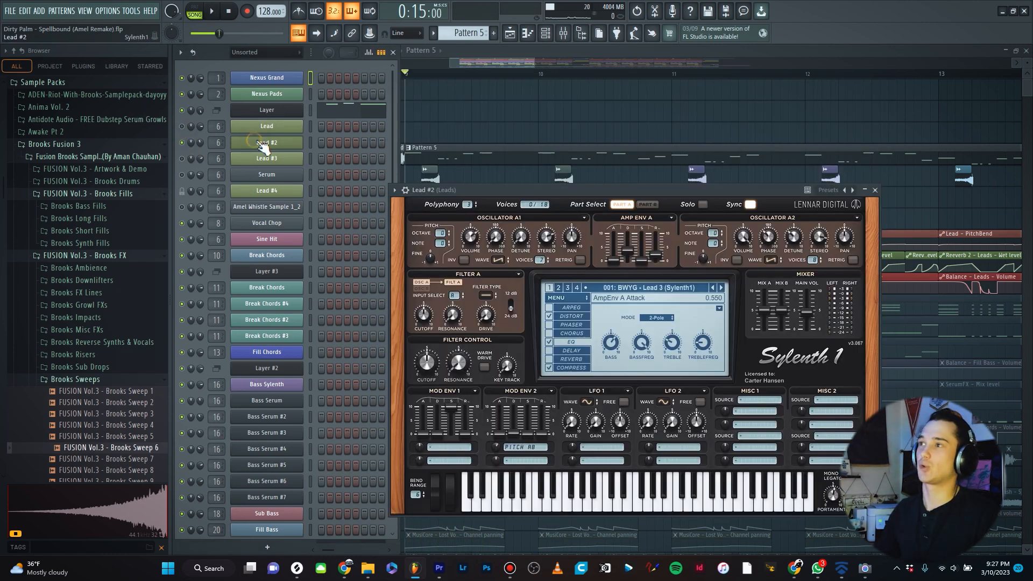
left_click_drag(586, 191, 609, 104)
key("space")
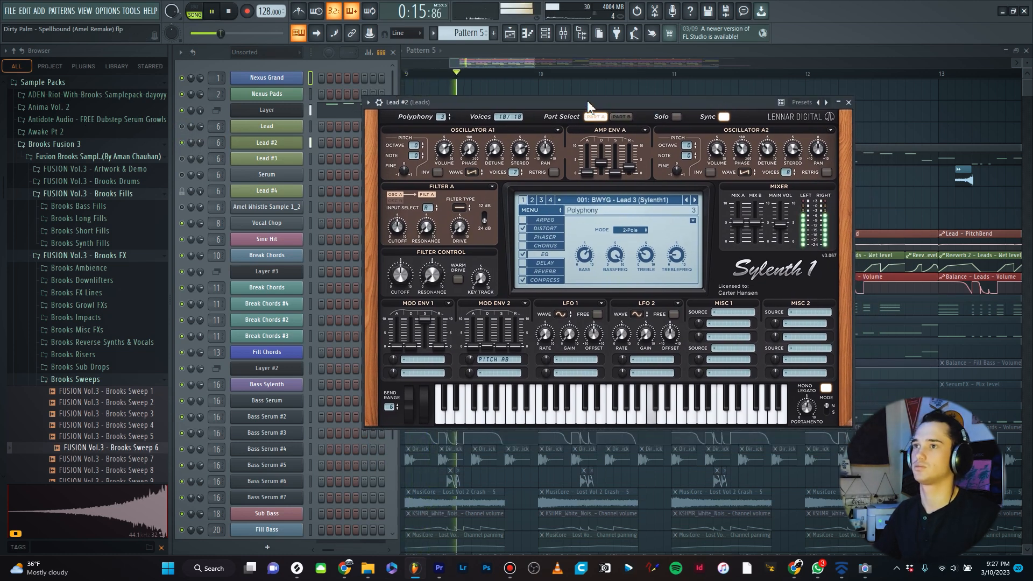
key("space")
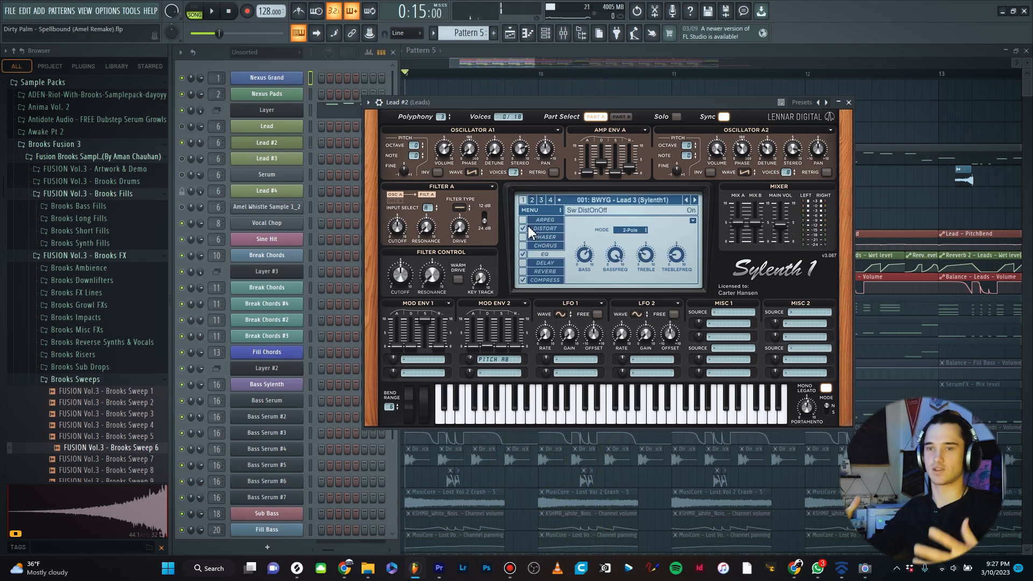
left_click(850, 103)
- Open the Lead #3 Sylenth1 instrument, play it back, and close its window
left_click(267, 159)
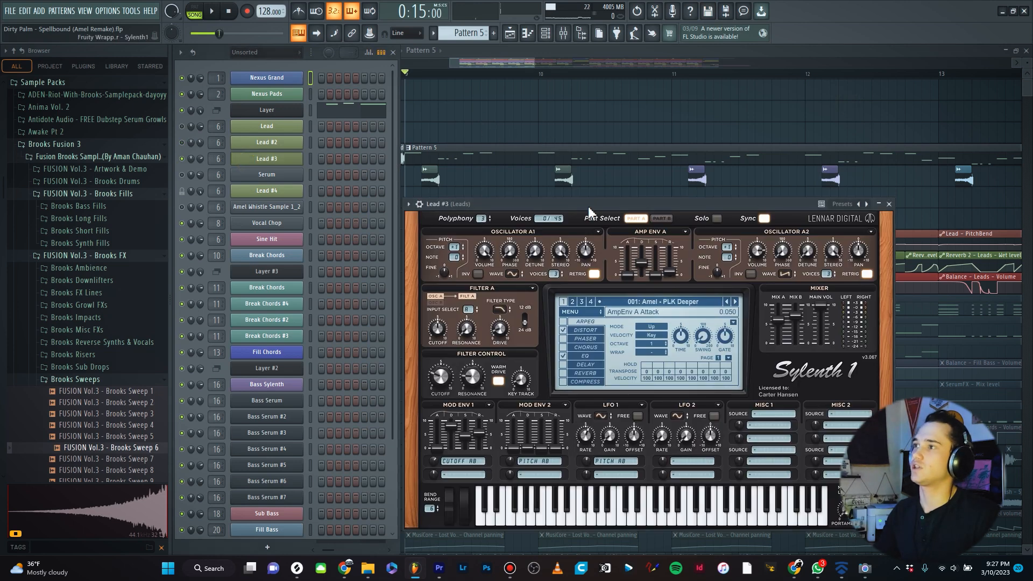
left_click_drag(589, 206, 554, 124)
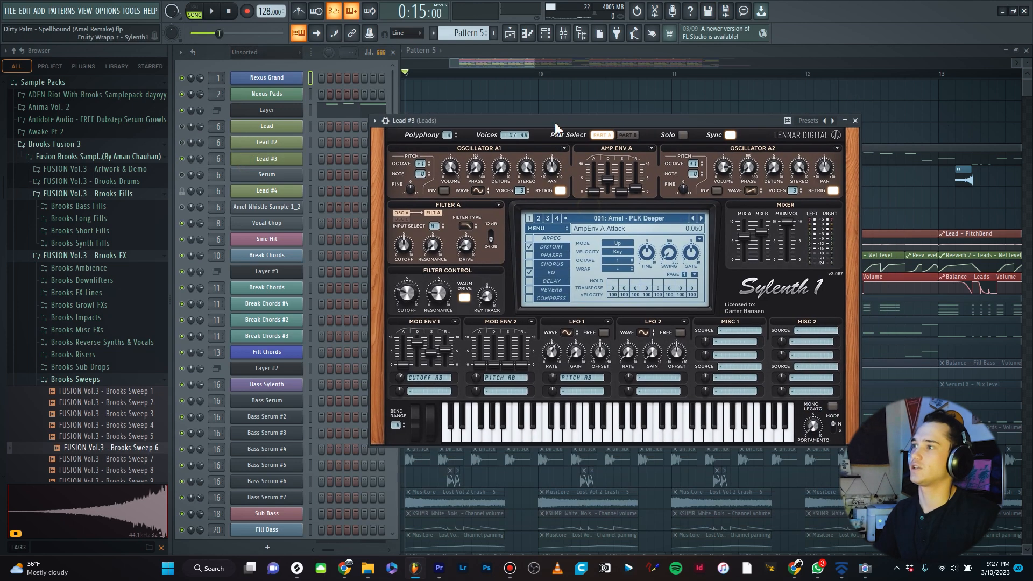
key("space")
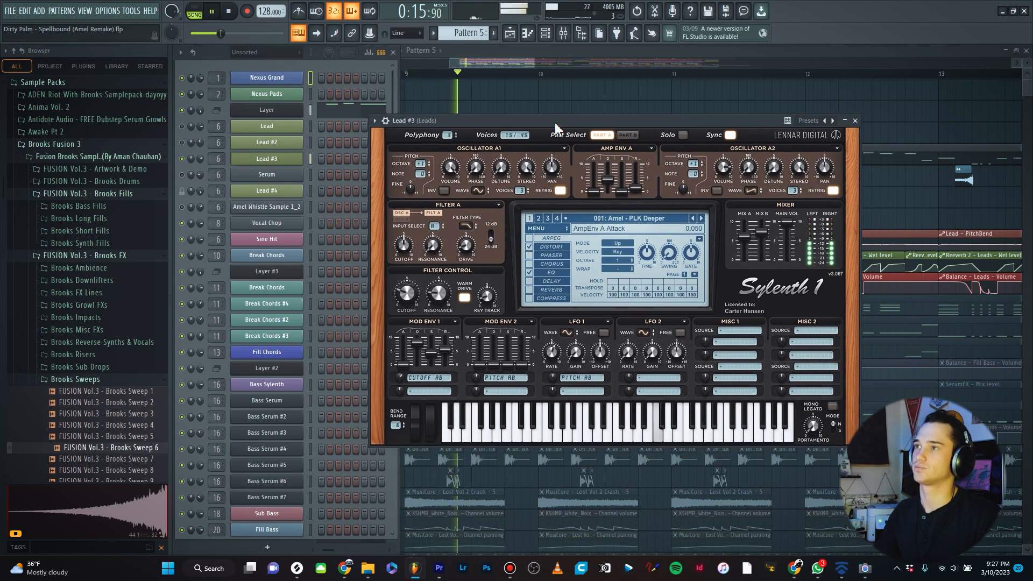
key("space")
key("Escape")
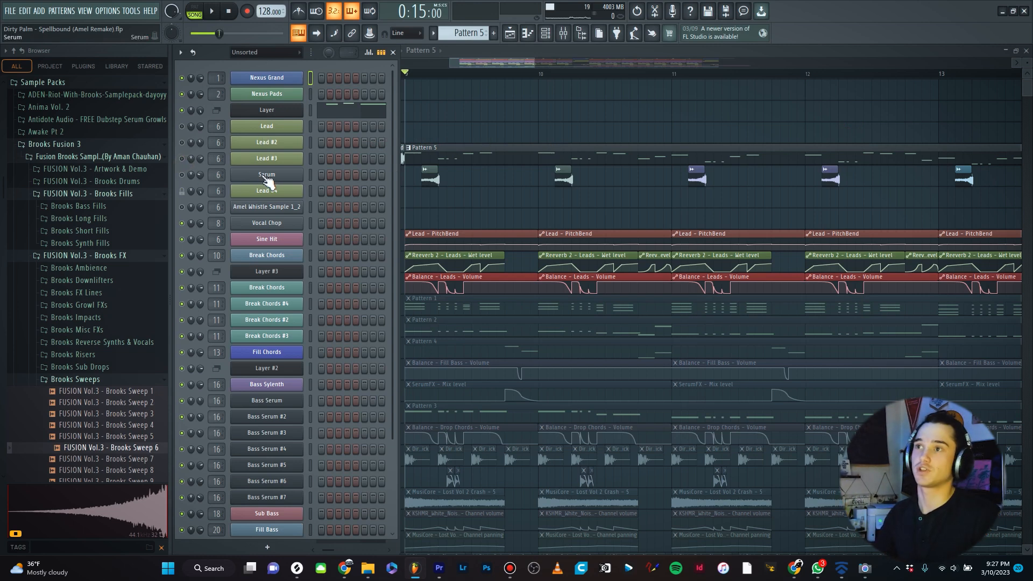
- Open the Amel Whistle Sample 1_2 sampler channel, play it back, and close it
left_click(183, 207)
left_click(260, 207)
left_click_drag(554, 115, 528, 106)
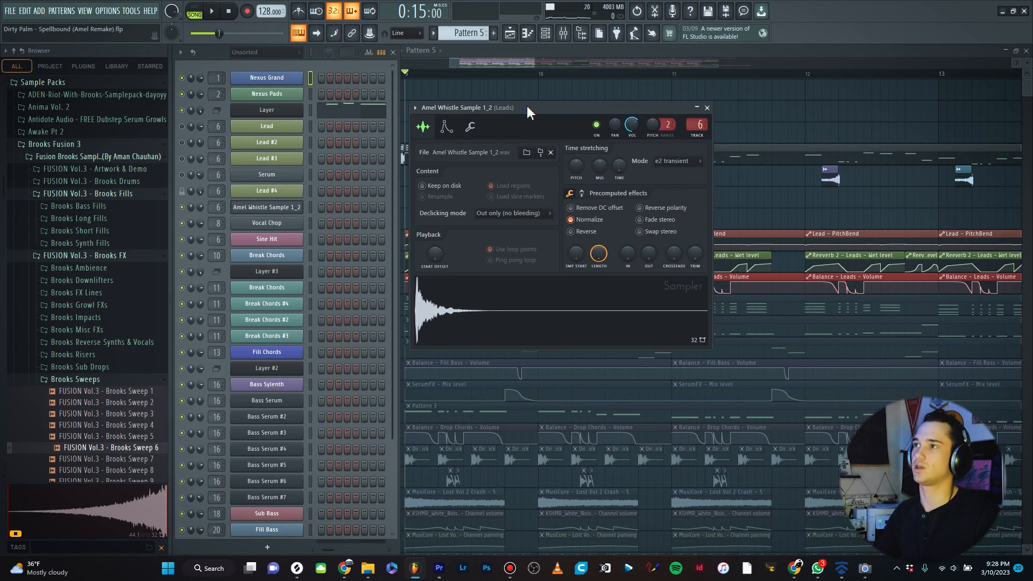
key("space")
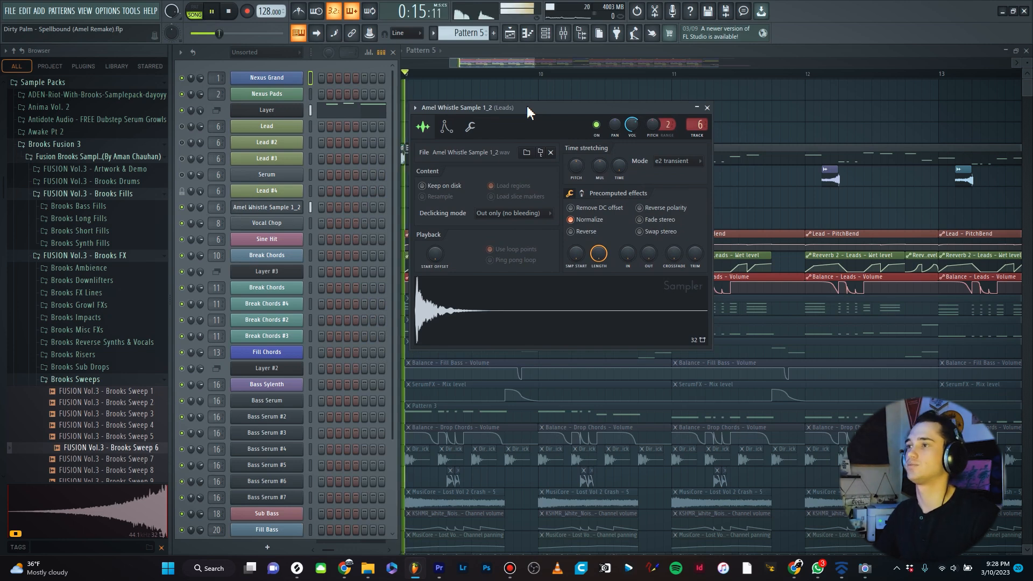
key("space")
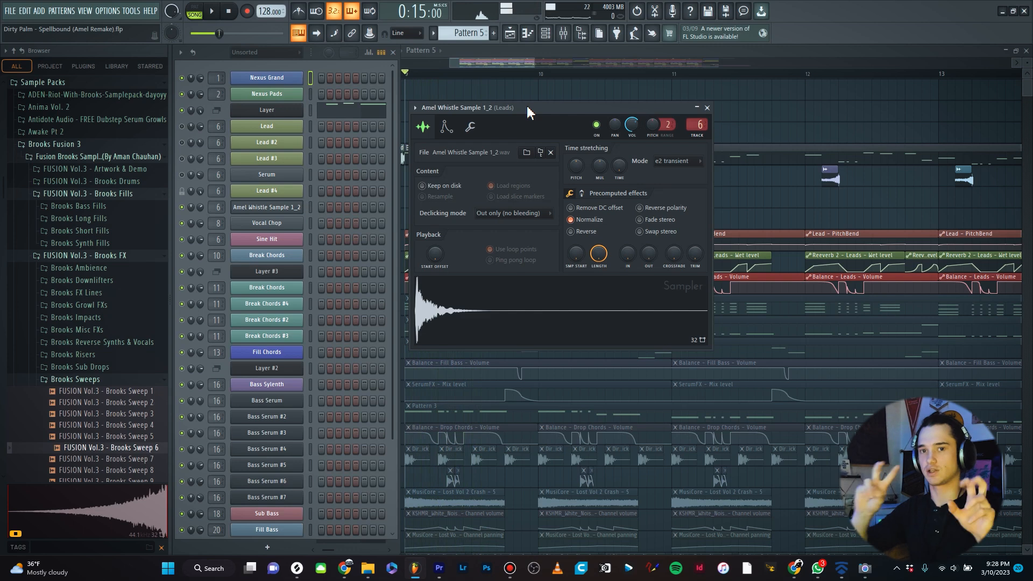
left_click(697, 107)
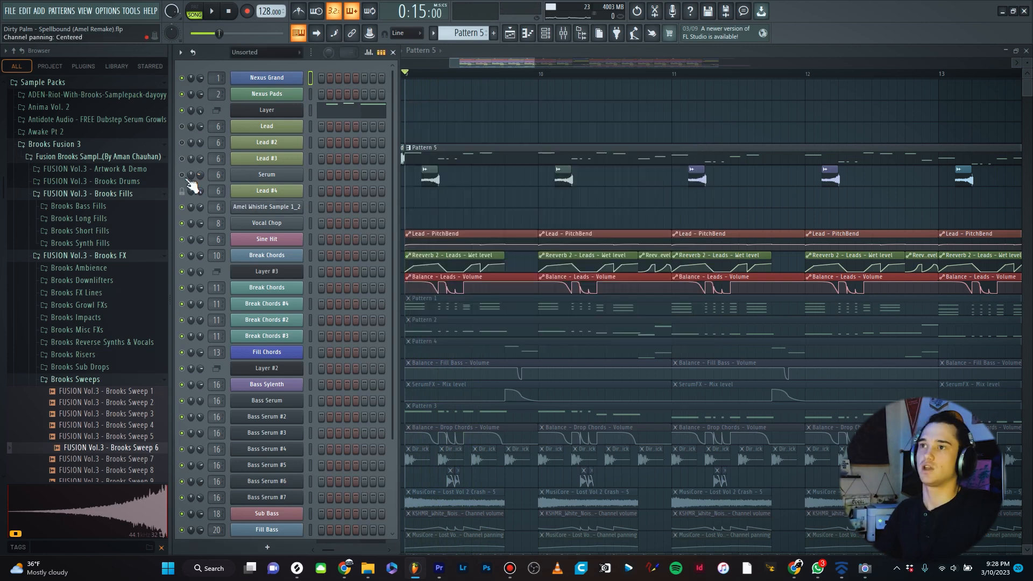
- Open the Serum lead channel, play the section to hear it, and close the plugin
left_click(267, 175)
left_click_drag(555, 166, 498, 79)
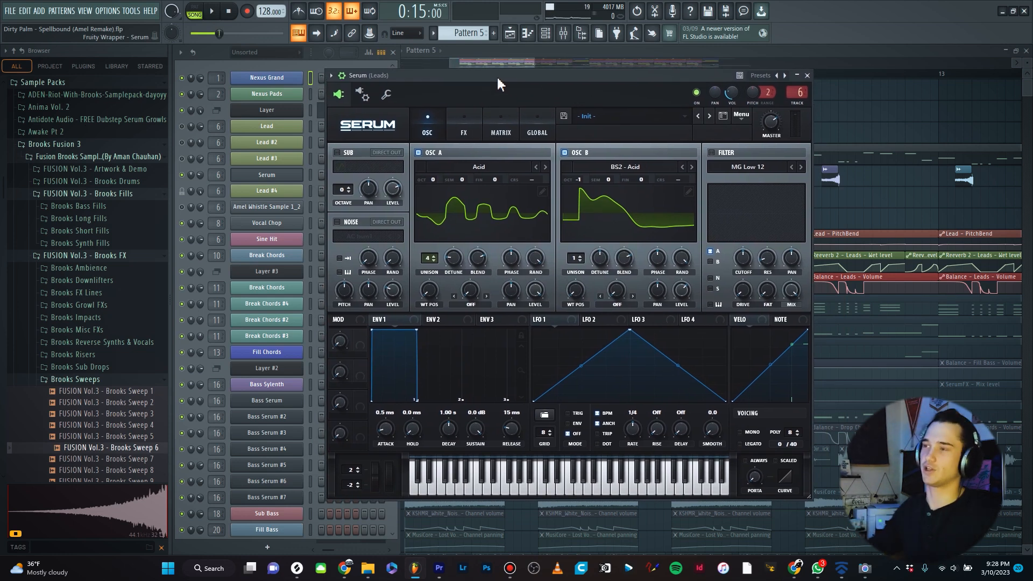
key("space")
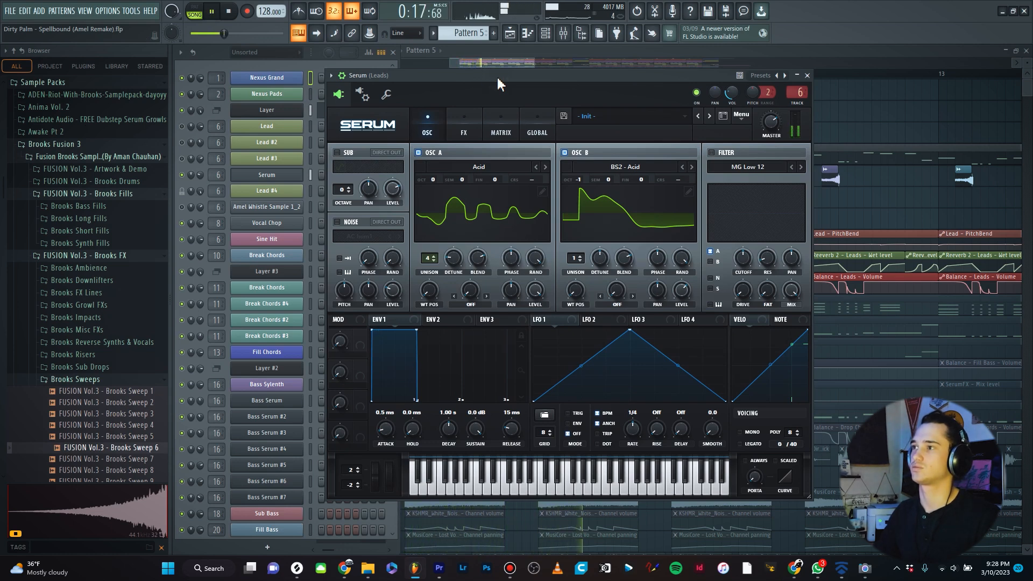
key("space")
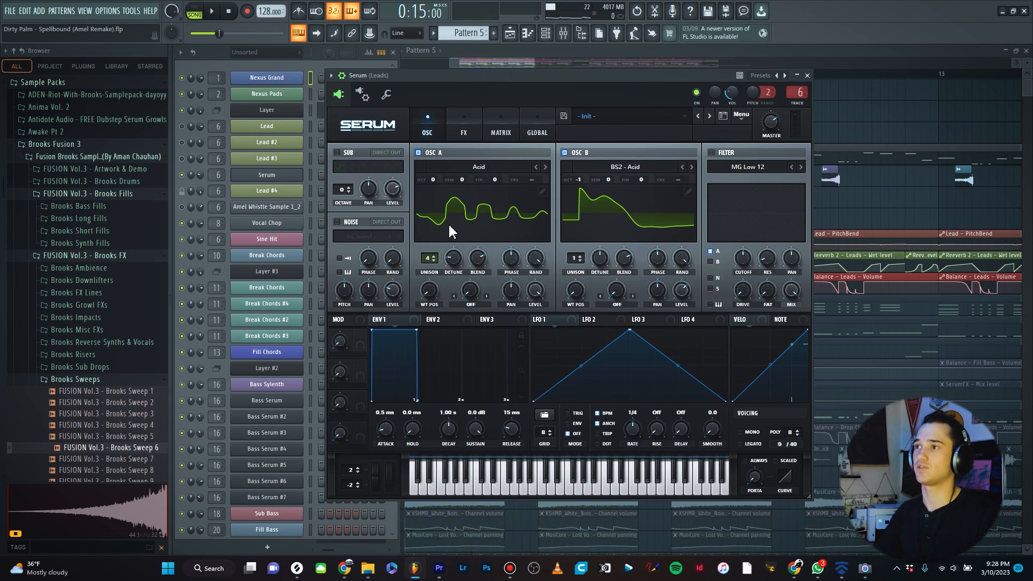
left_click_drag(518, 79, 530, 87)
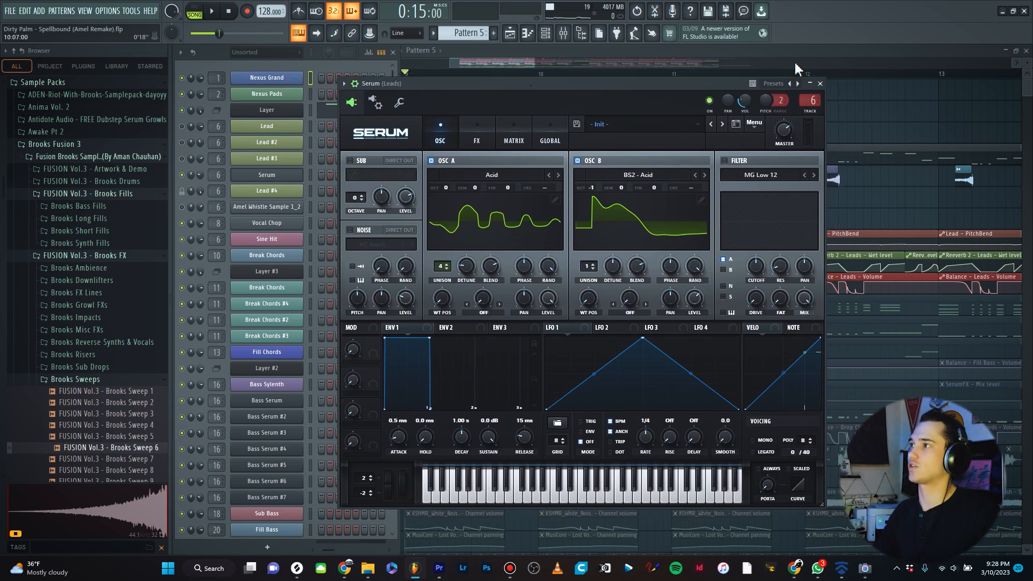
left_click(820, 84)
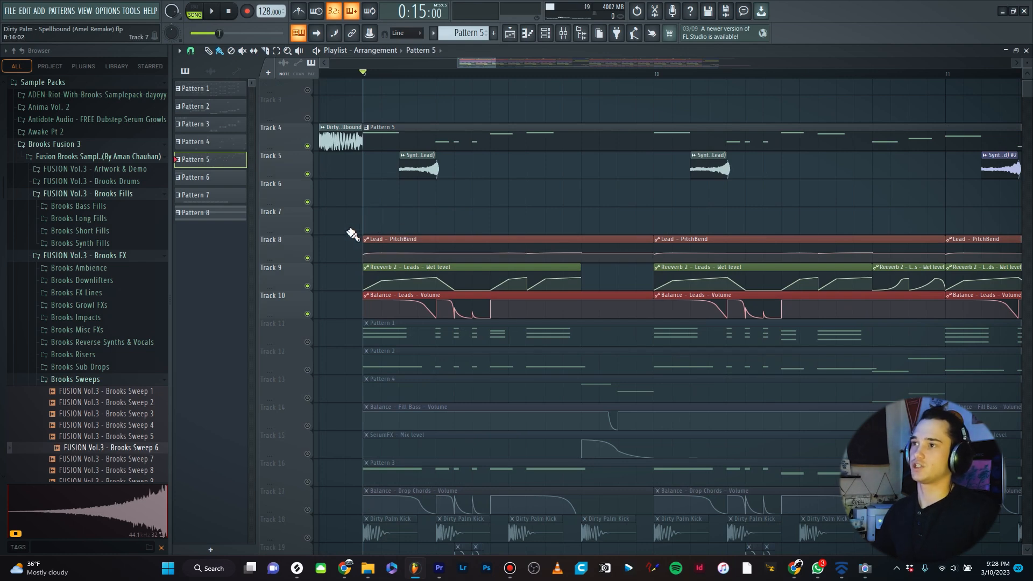
- Examine the lead automation clips for pitch bend, reverb wet level and volume in the playlist
scroll(366, 232, "up", 3)
scroll(392, 239, "up", 3)
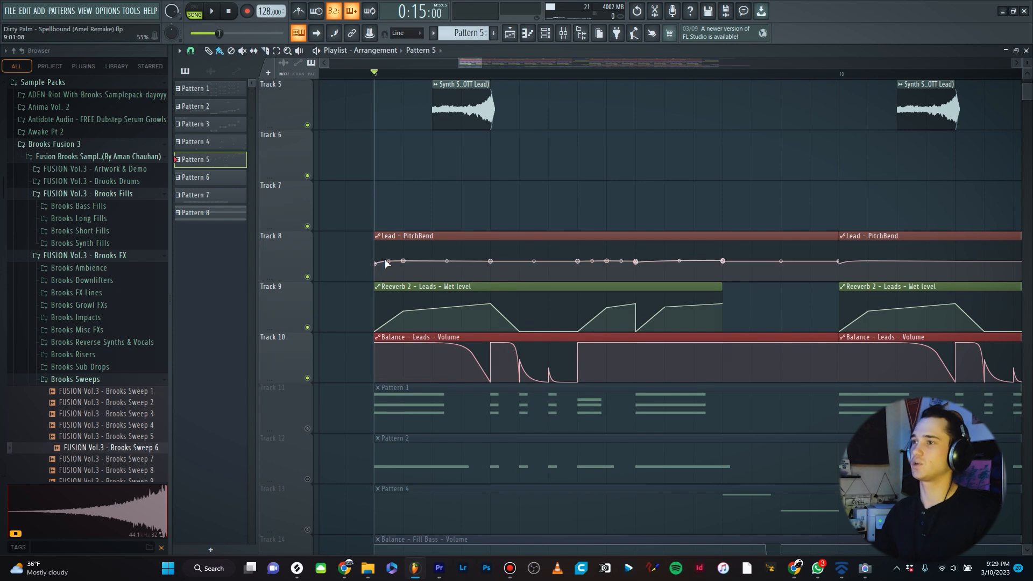
scroll(392, 259, "up", 1)
scroll(384, 312, "down", 2)
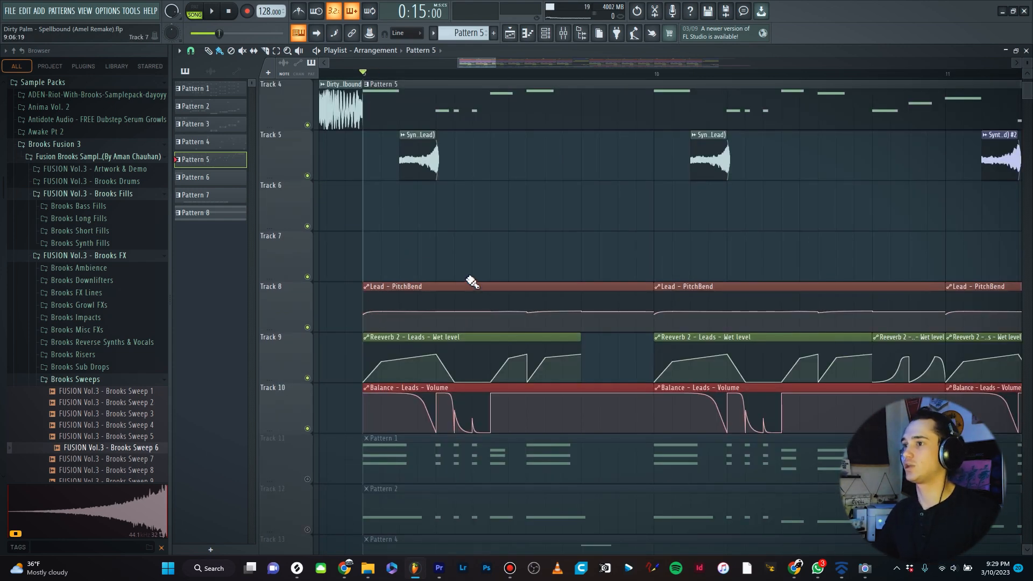
scroll(449, 264, "down", 3)
scroll(572, 218, "up", 3)
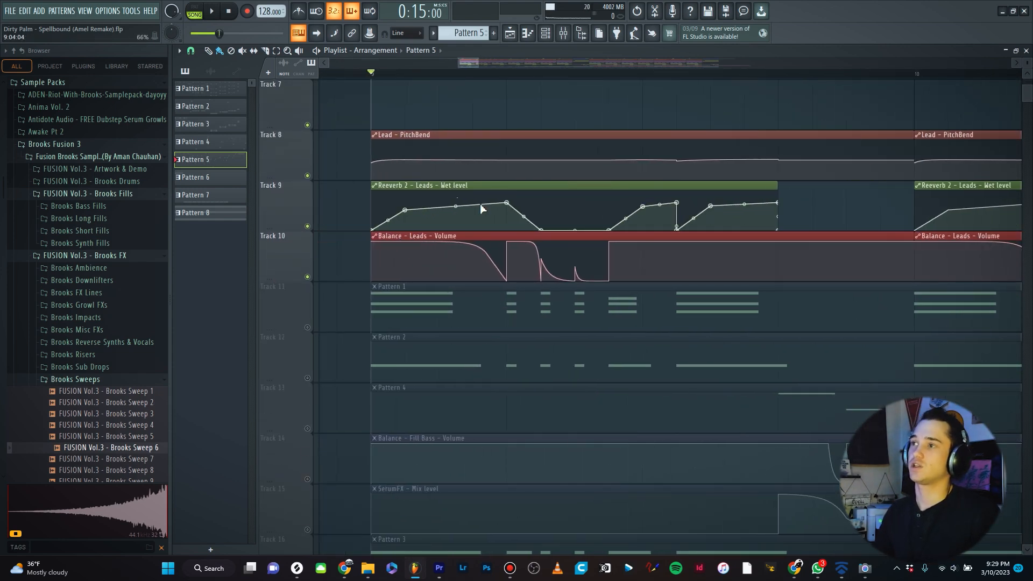
scroll(421, 197, "down", 3)
scroll(485, 250, "up", 4)
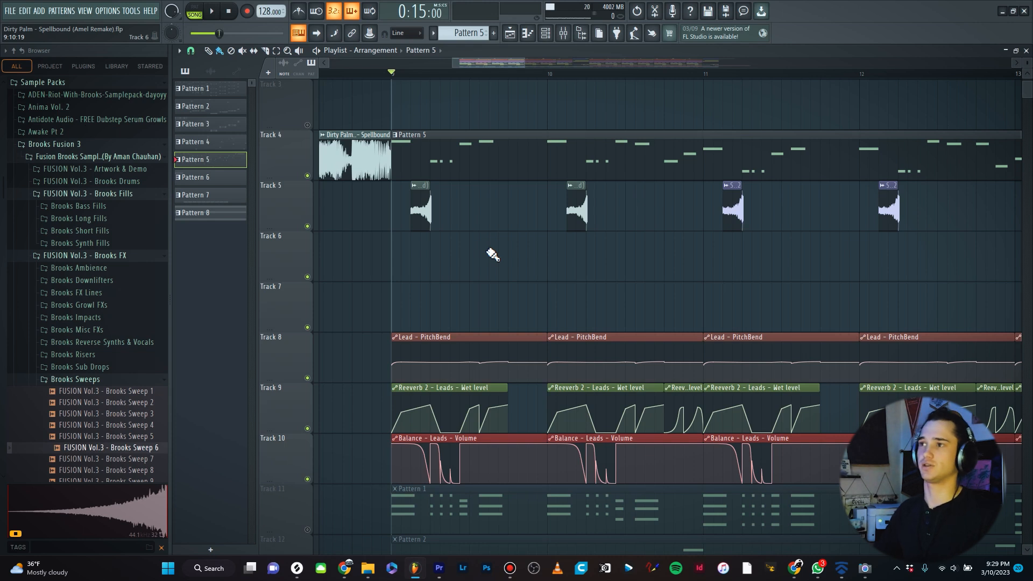
scroll(413, 332, "up", 3)
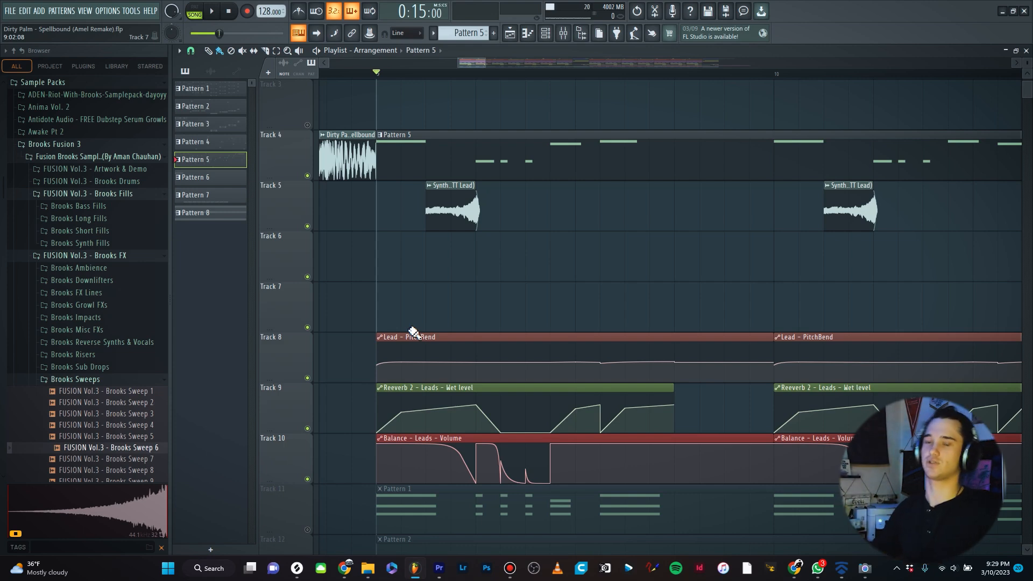
- Open the mixer and play the section while reviewing the Leads insert's effect chain
key("F9")
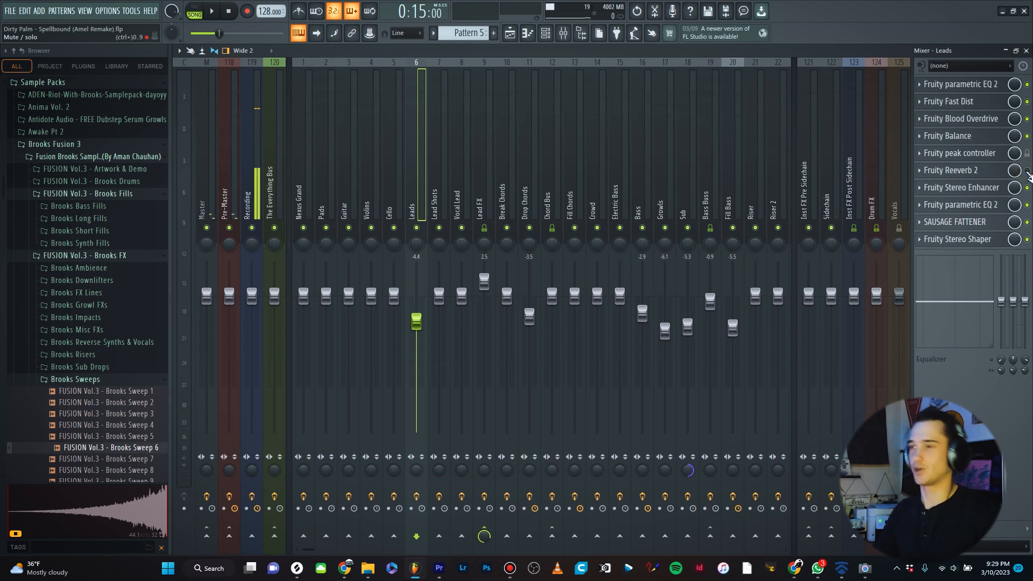
key("space")
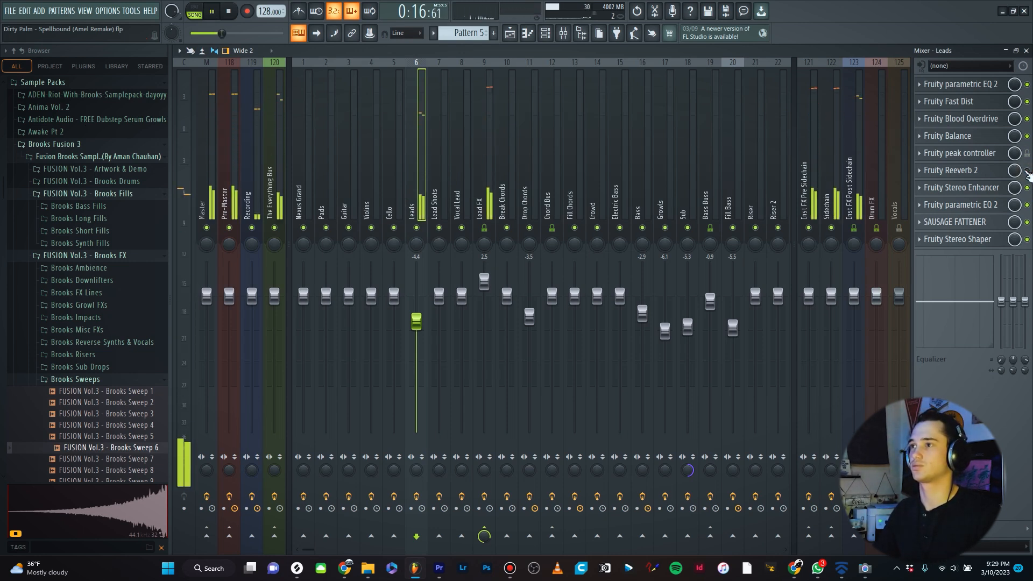
key("space")
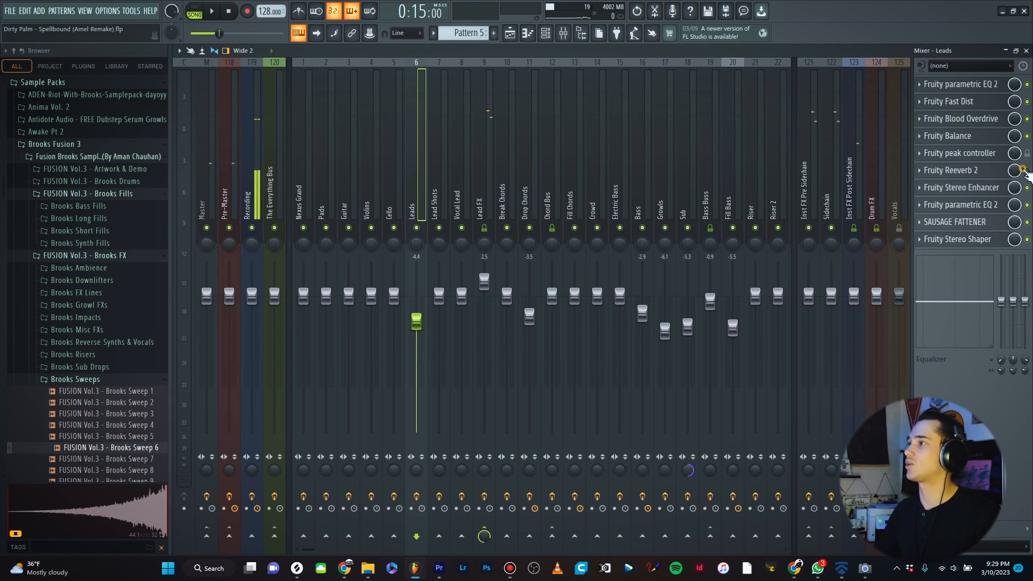
key("space")
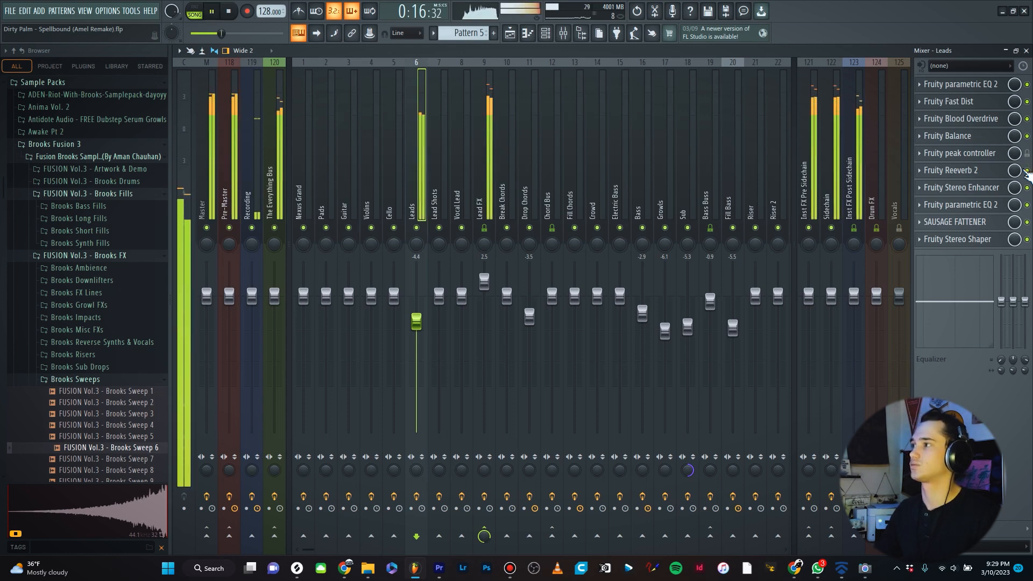
key("space")
- Mute the Balance – Leads – Volume automation track in the playlist and play the leads without it
key("F5")
scroll(431, 228, "down", 1)
scroll(421, 230, "up", 4)
scroll(531, 243, "down", 3)
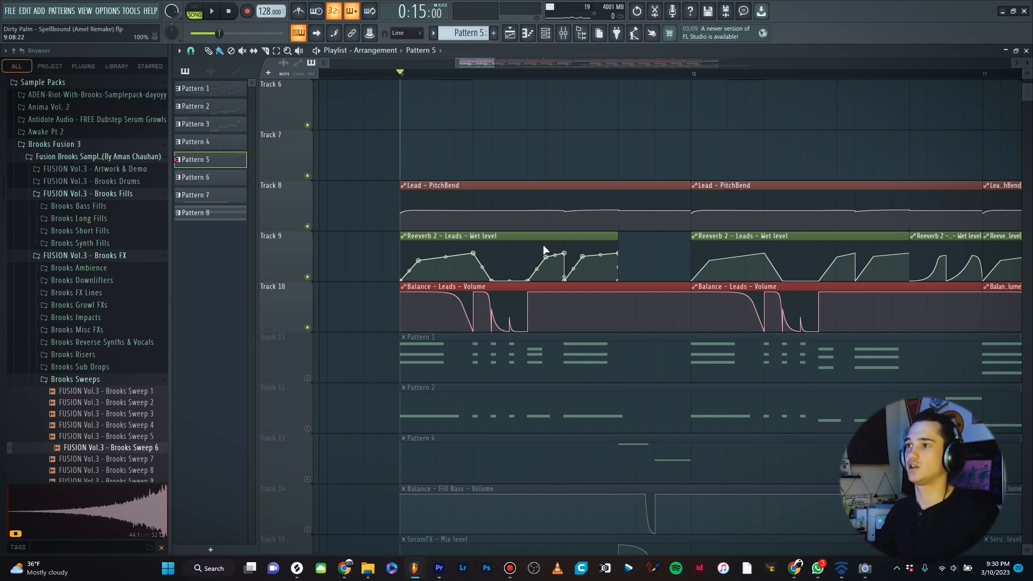
scroll(484, 291, "up", 3)
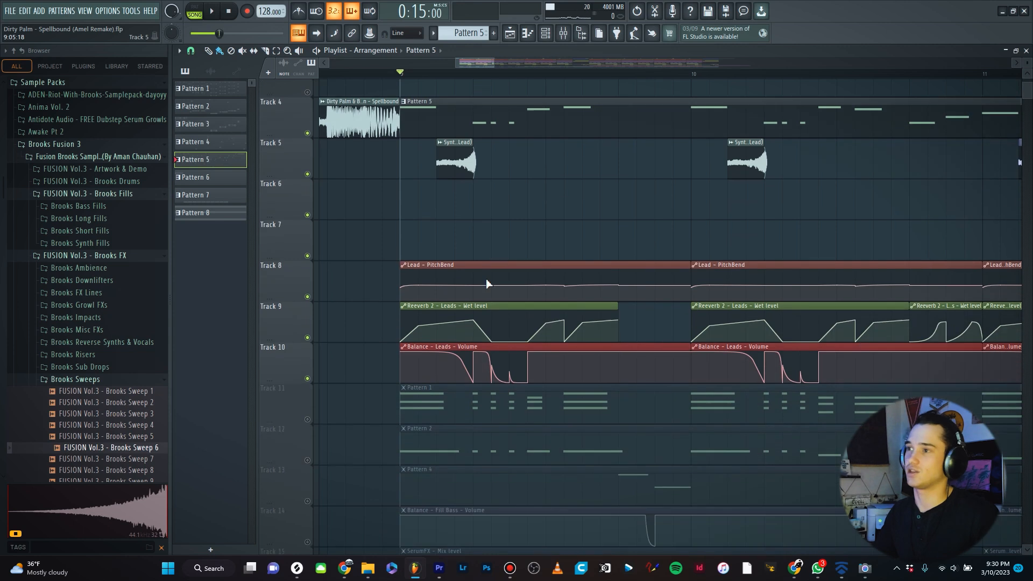
left_click(309, 360)
scroll(540, 226, "up", 3)
key("space")
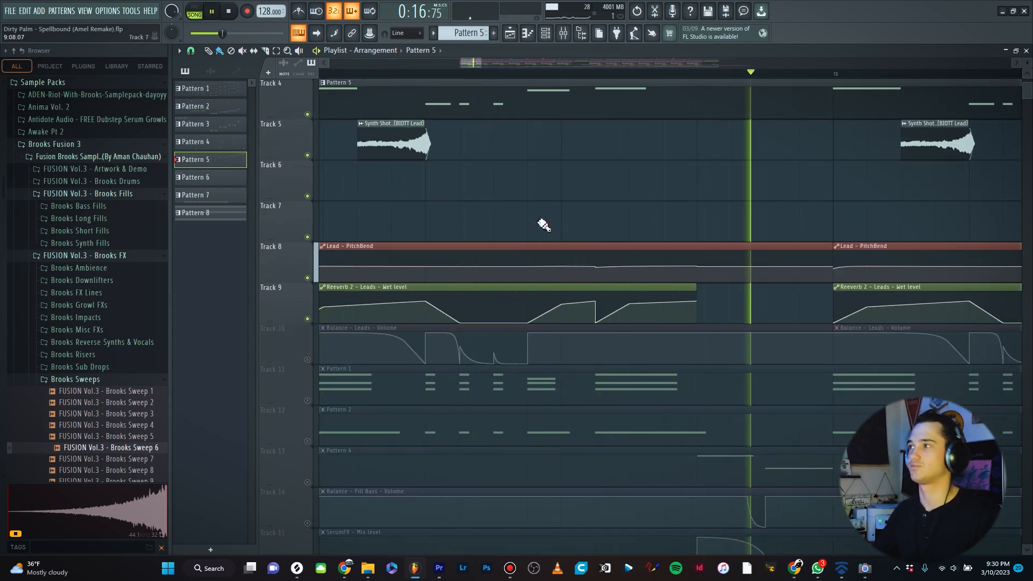
key("space")
- Unmute the Balance – Leads – Volume automation track and play the arrangement
scroll(505, 207, "up", 3)
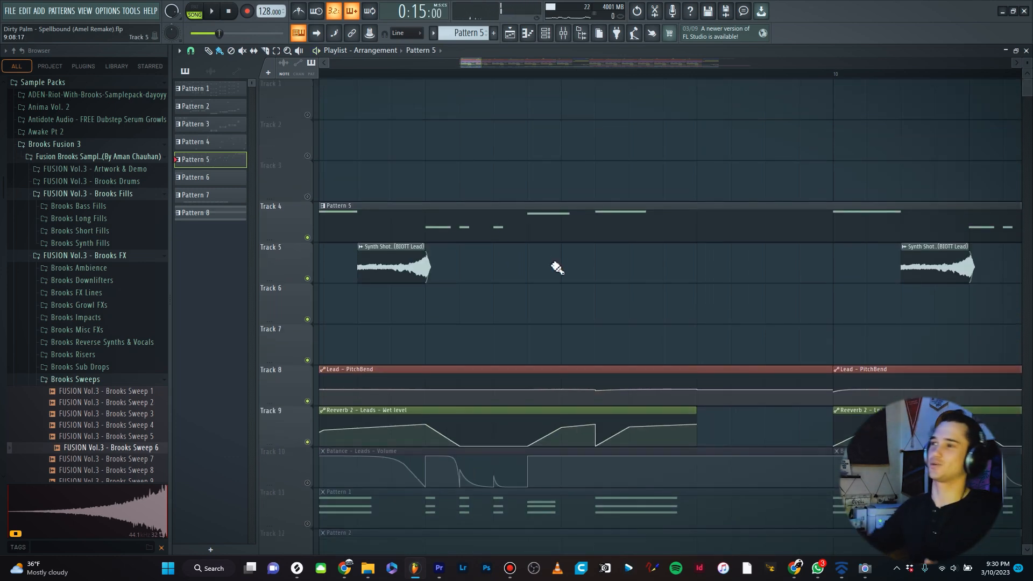
scroll(527, 277, "down", 3)
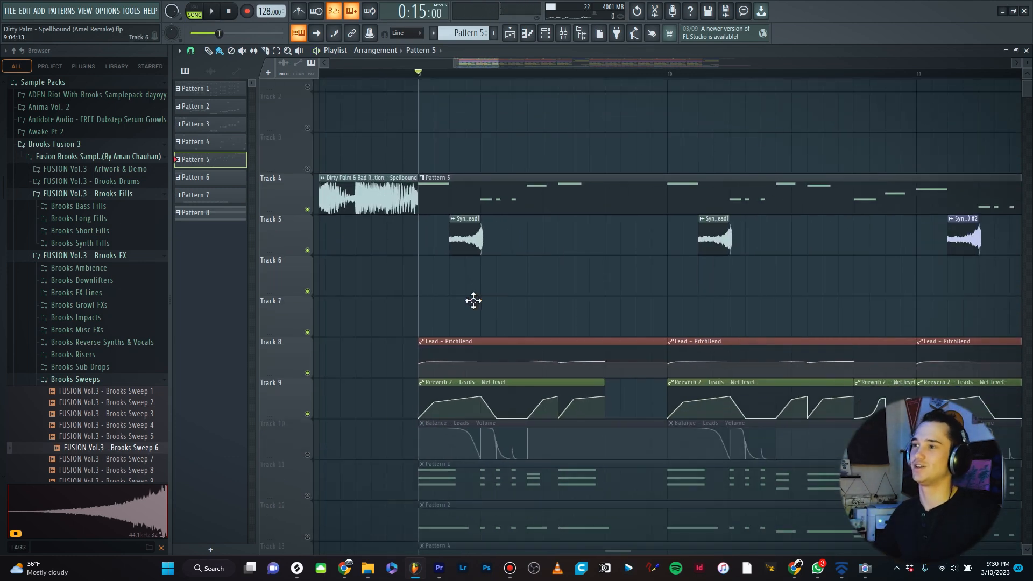
scroll(455, 320, "up", 2)
scroll(430, 341, "down", 2)
left_click(309, 401)
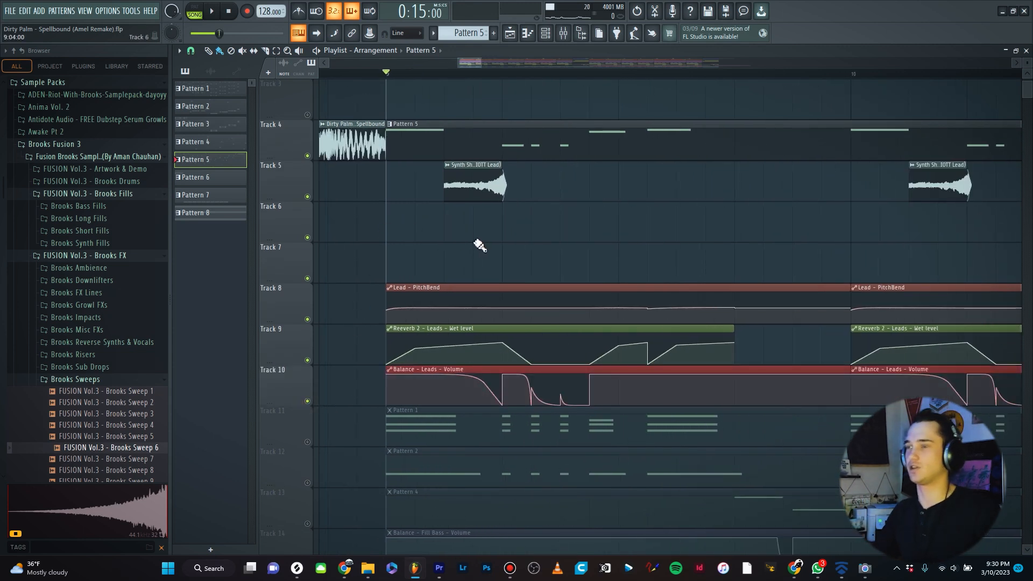
key("space")
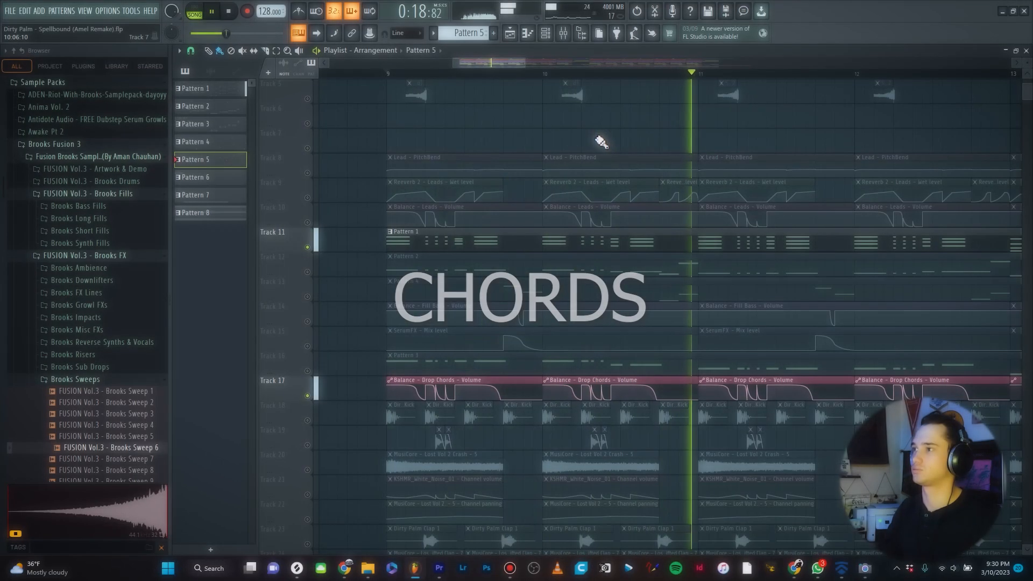
- Open the Break Chords synth used by Pattern 1 and audition it with playback
key("space")
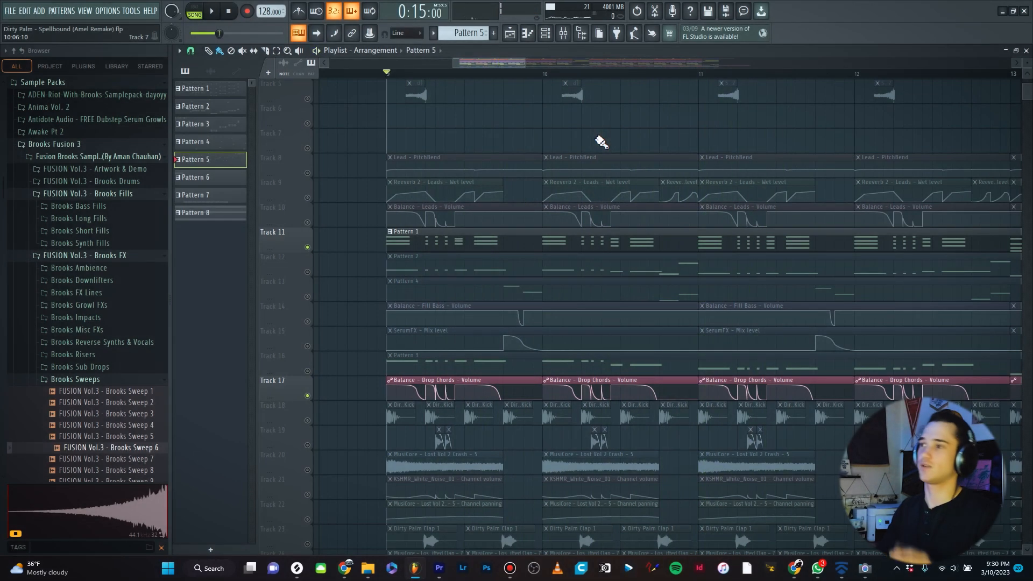
scroll(414, 245, "up", 3)
left_click(416, 247)
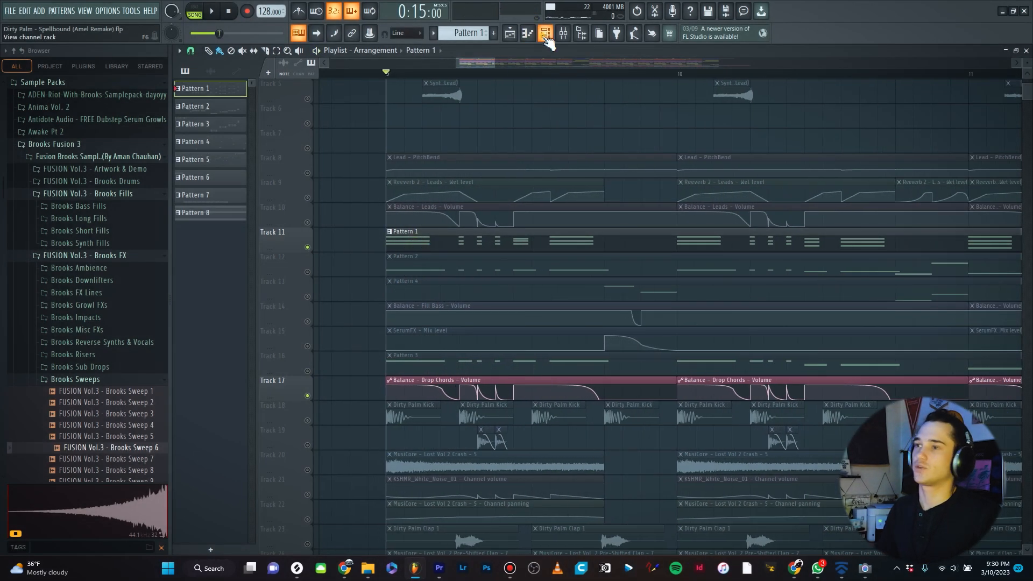
left_click(546, 37)
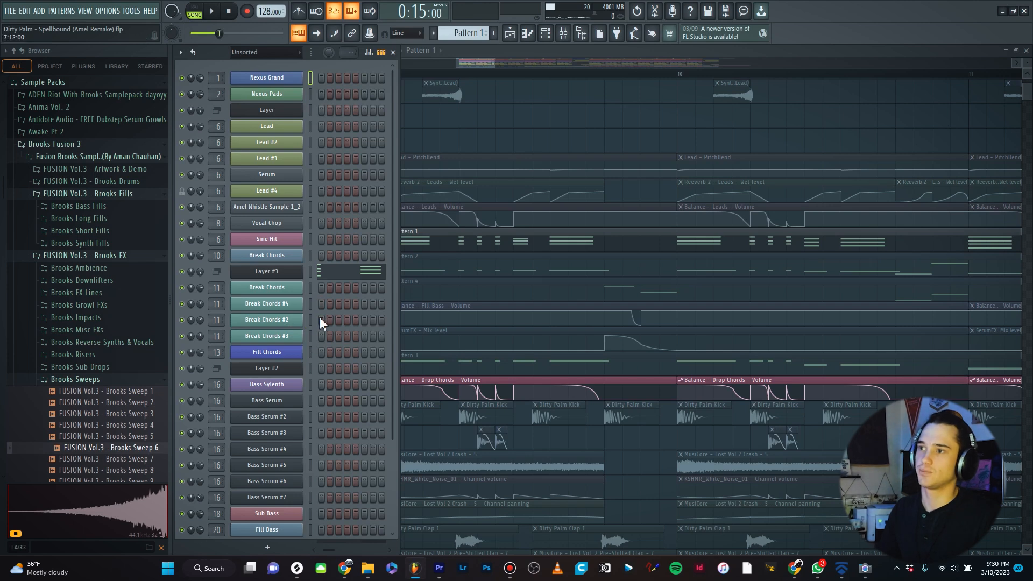
left_click(267, 287)
key("space")
key("space")
left_click(831, 114)
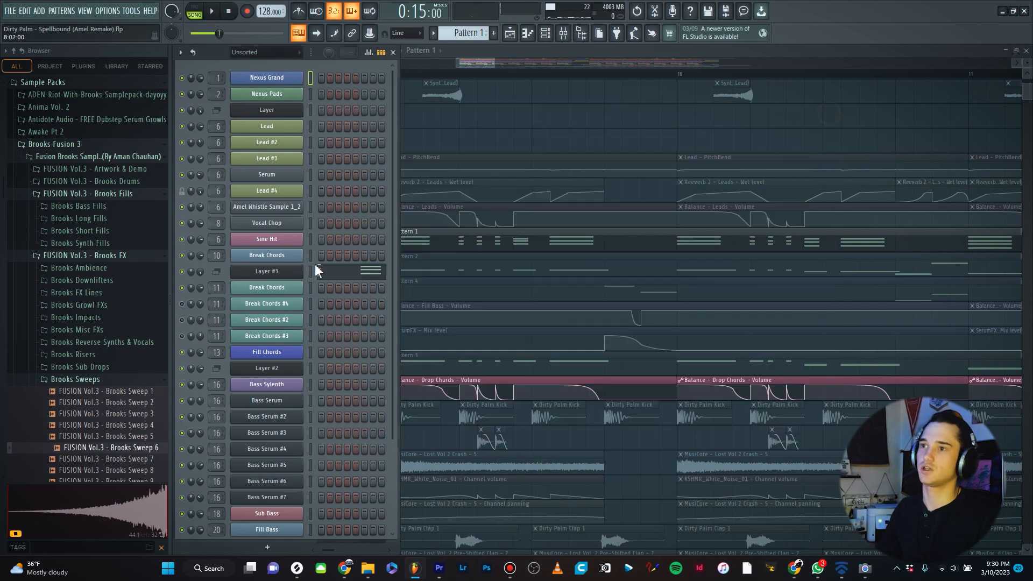
- Audition the Break Chords #4 Sylenth patch during playback and close it
key("space")
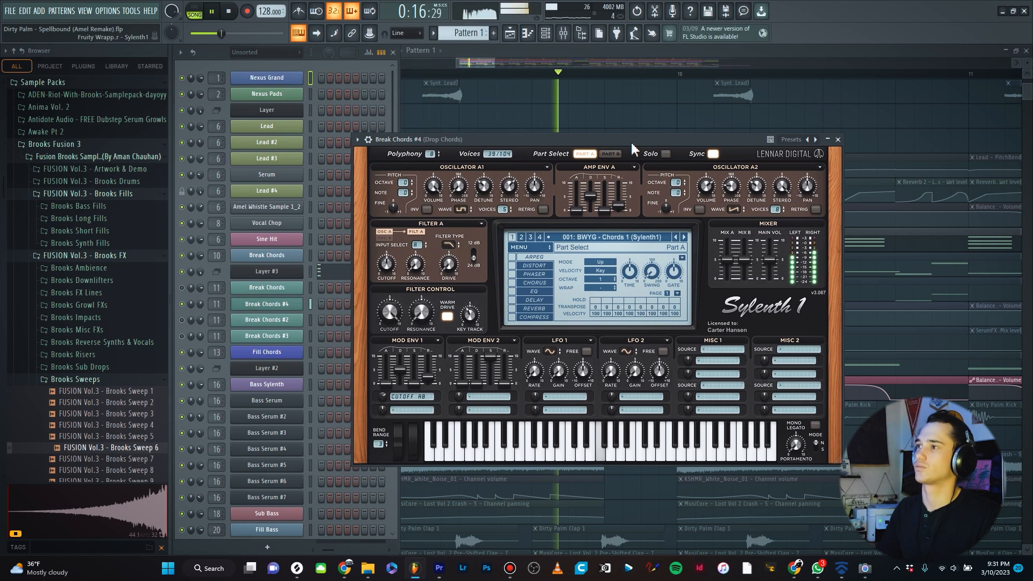
key("space")
left_click_drag(630, 140, 613, 137)
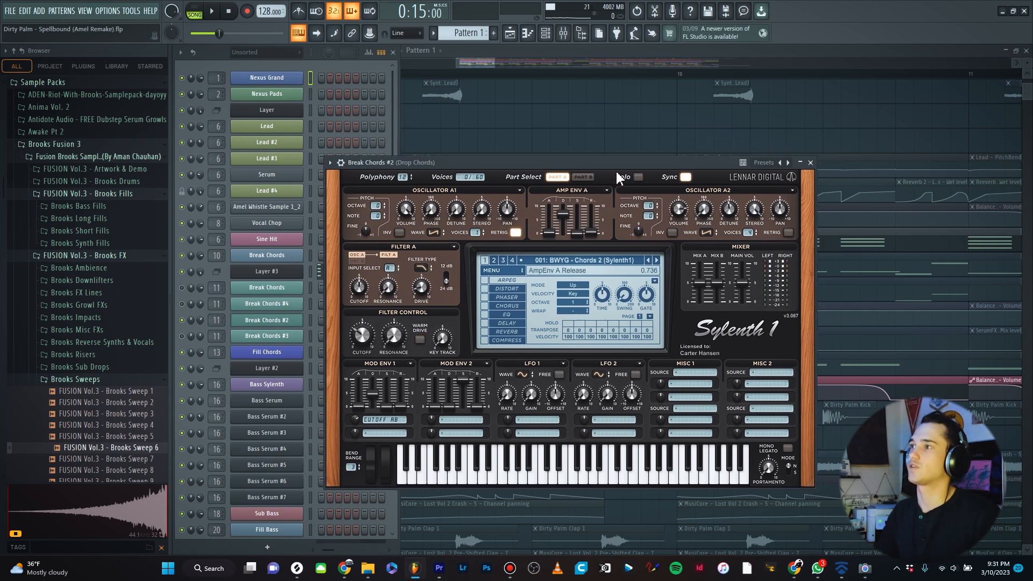
left_click_drag(616, 164, 645, 144)
key("space")
key("space")
left_click(837, 143)
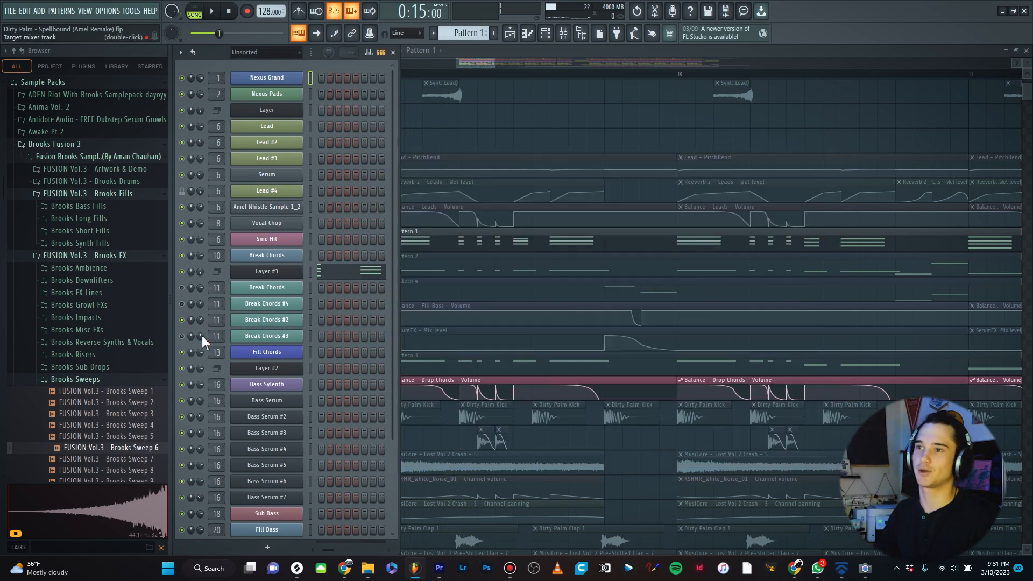
- Open the Break Chords #3 Sylenth patch, play it, and close it along with the instrument list
left_click(267, 335)
key("space")
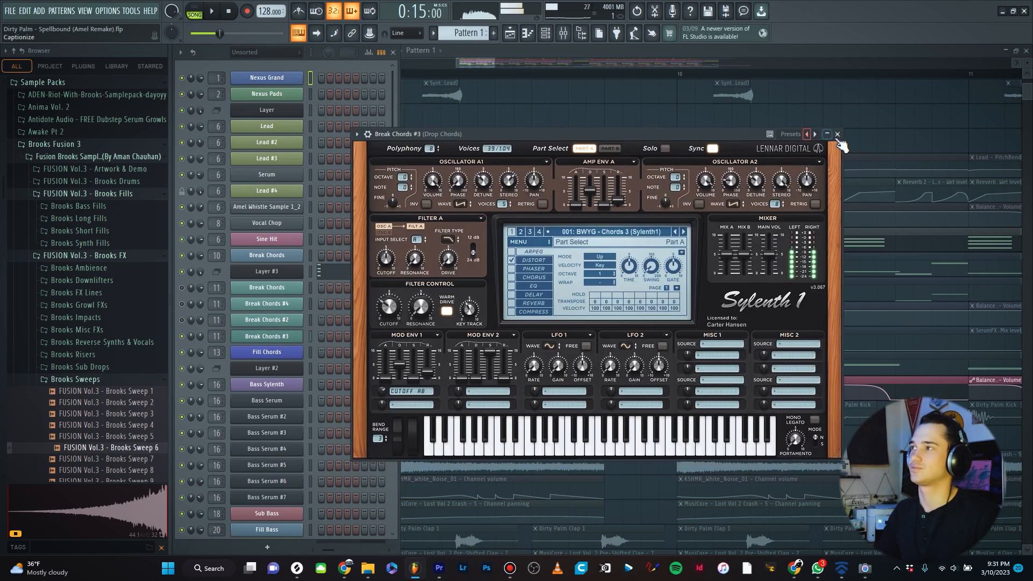
key("space")
left_click(837, 134)
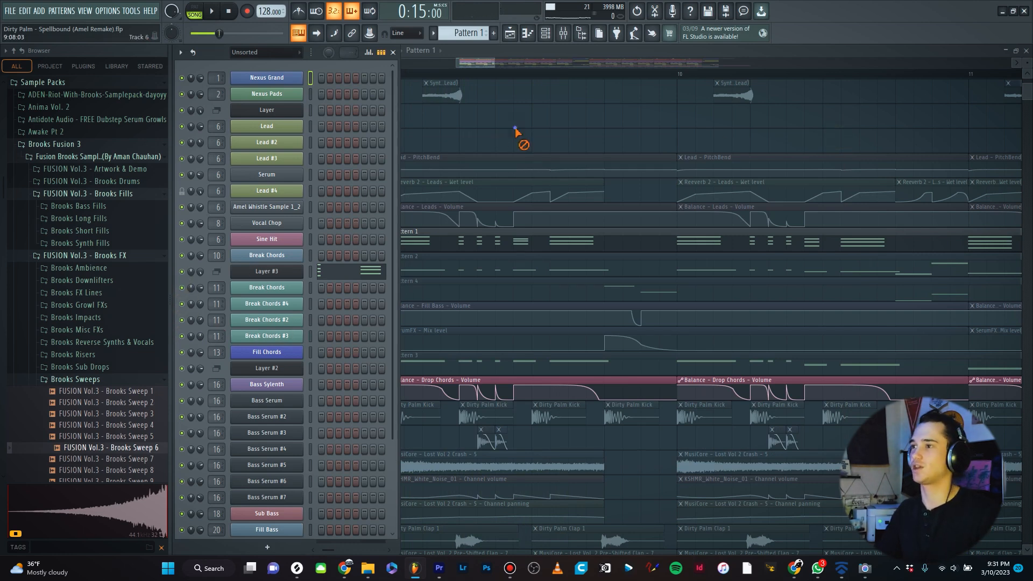
key("F6")
- Mute the Balance – Drop Chords – Volume automation track and play the chords without it
scroll(468, 207, "up", 2)
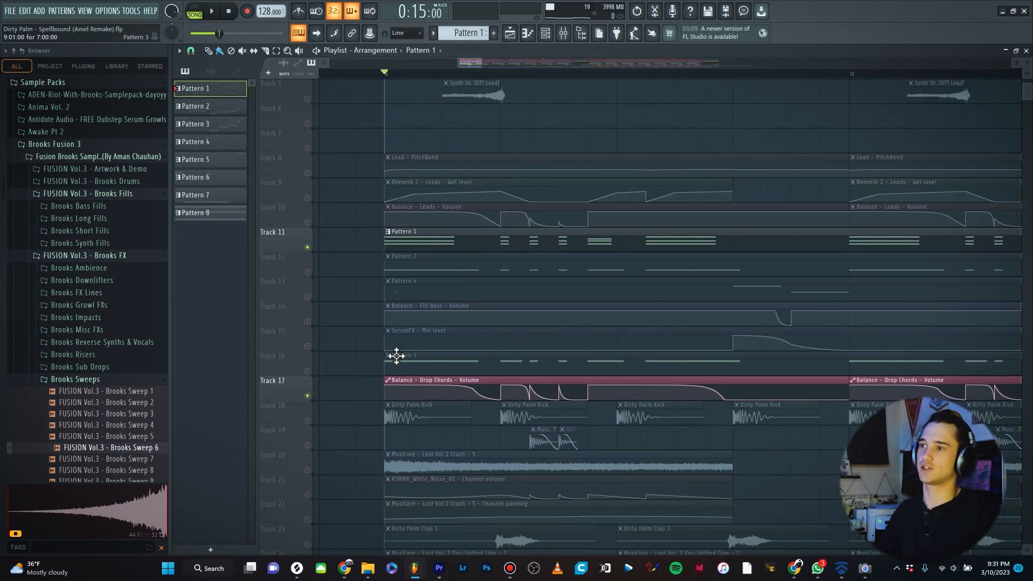
scroll(372, 313, "down", 2)
scroll(375, 314, "up", 3)
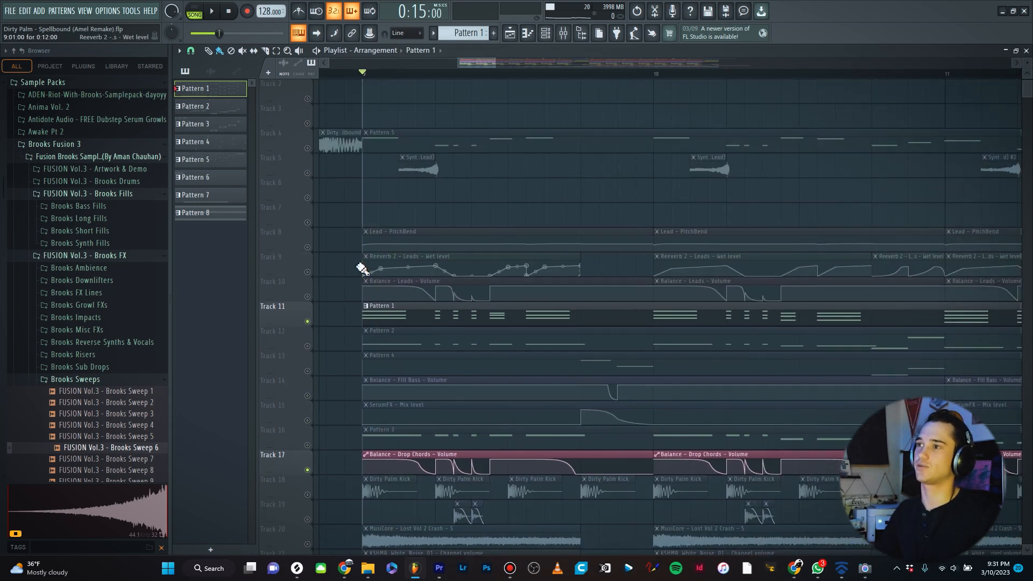
scroll(366, 272, "down", 5)
scroll(414, 329, "up", 2)
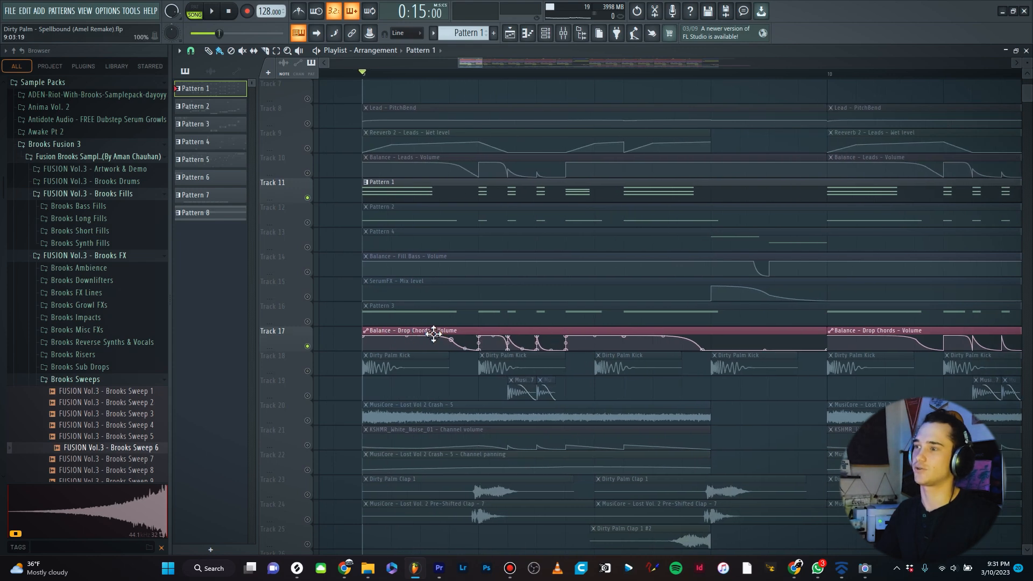
scroll(428, 64, "up", 1)
left_click(441, 73)
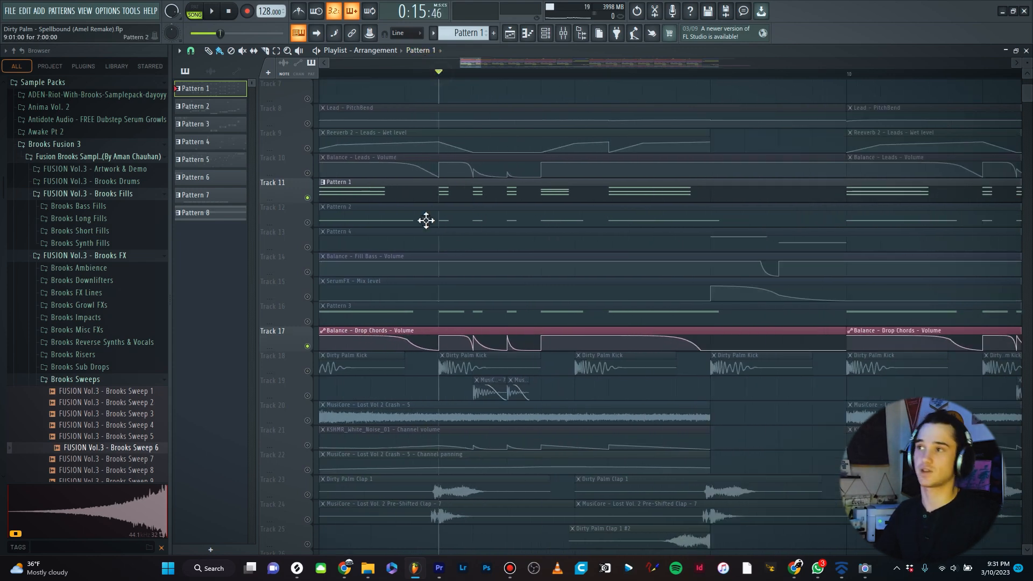
left_click(308, 347)
key("space")
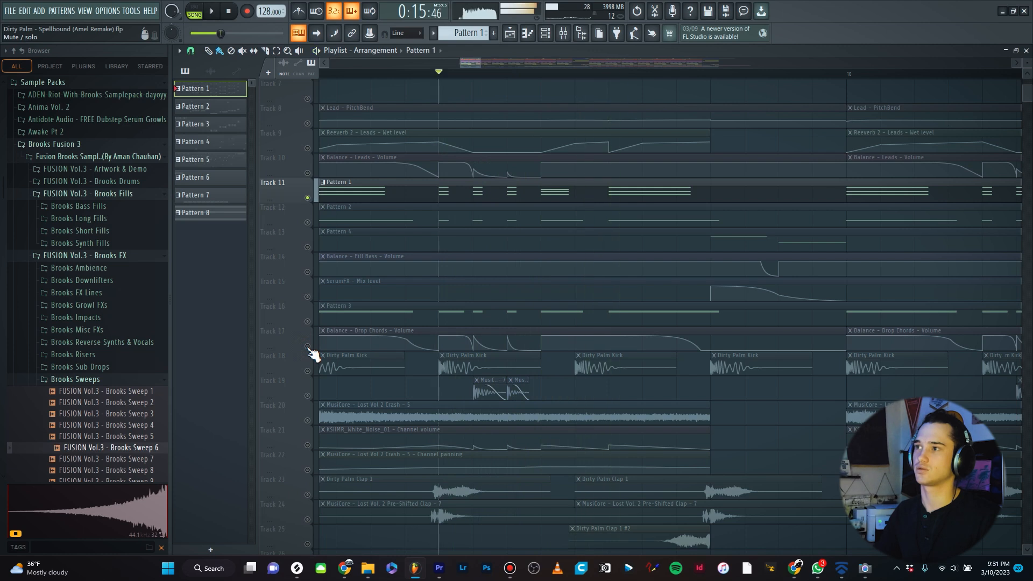
key("space")
- Unmute the Balance – Drop Chords – Volume automation track and play the section again
left_click(308, 347)
key("space")
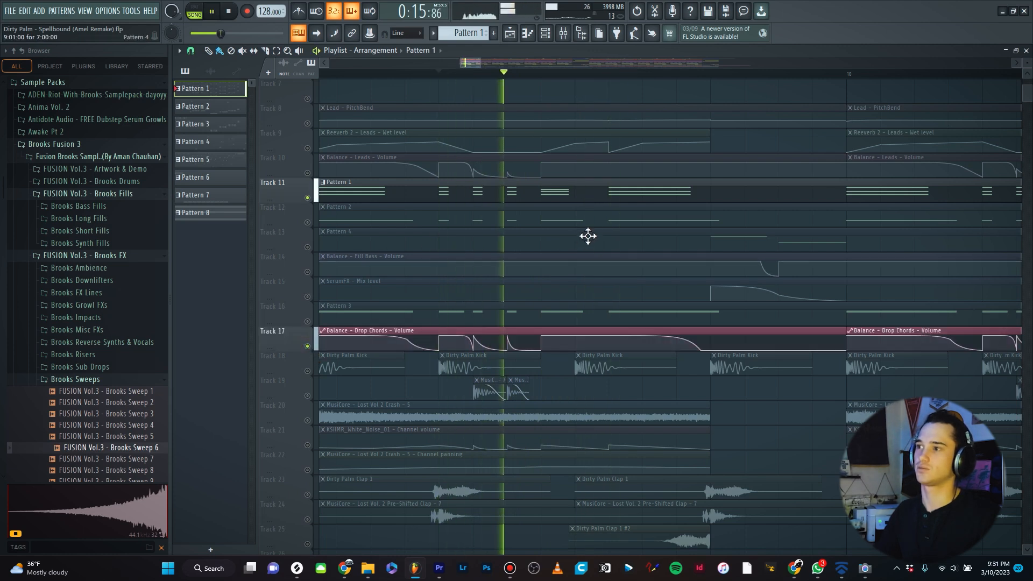
key("space")
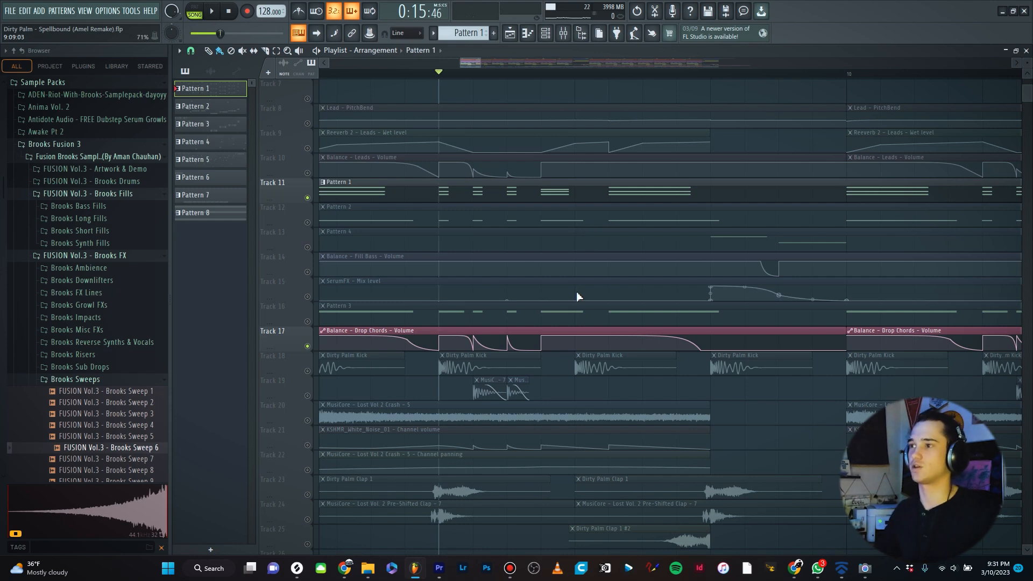
- Play the bass section of the arrangement to hear the bass layers
scroll(575, 302, "down", 3)
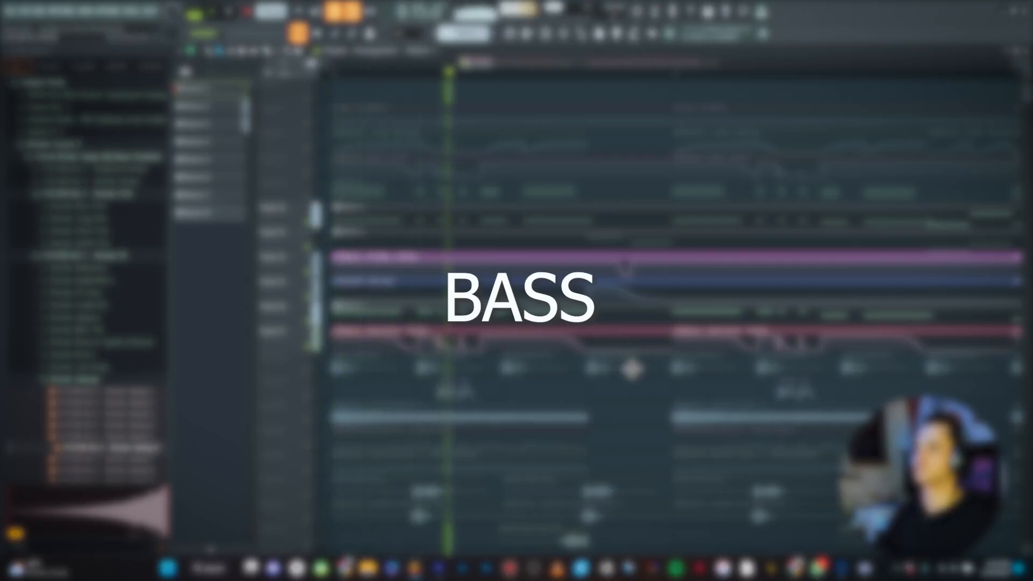
scroll(527, 355, "down", 8)
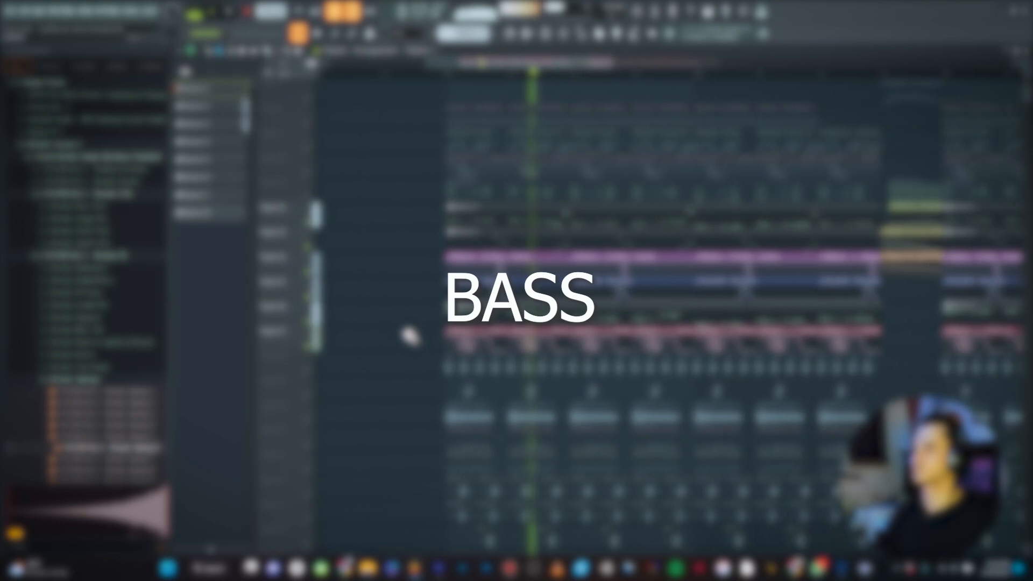
scroll(606, 359, "up", 3)
key("space")
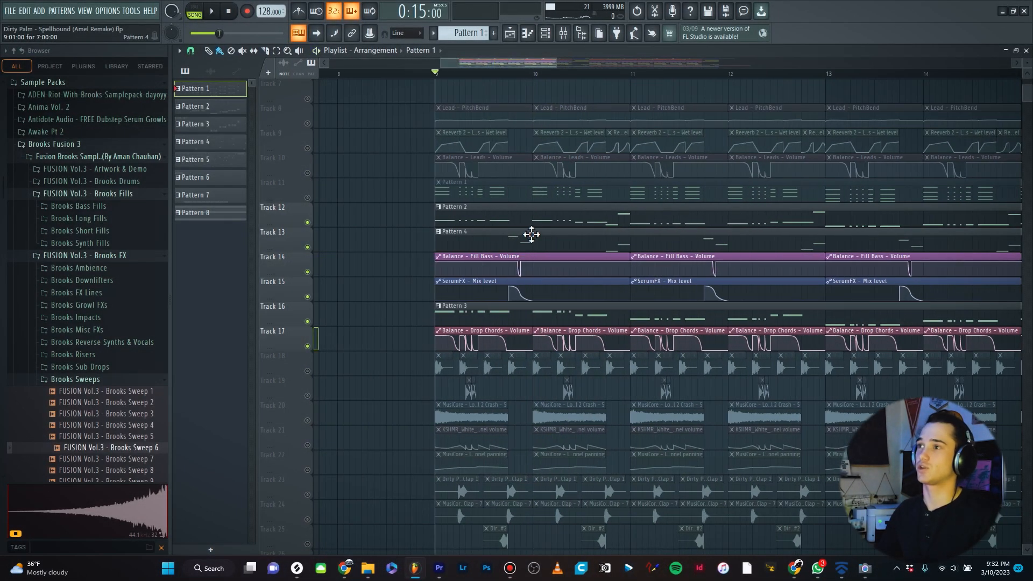
scroll(527, 235, "up", 2)
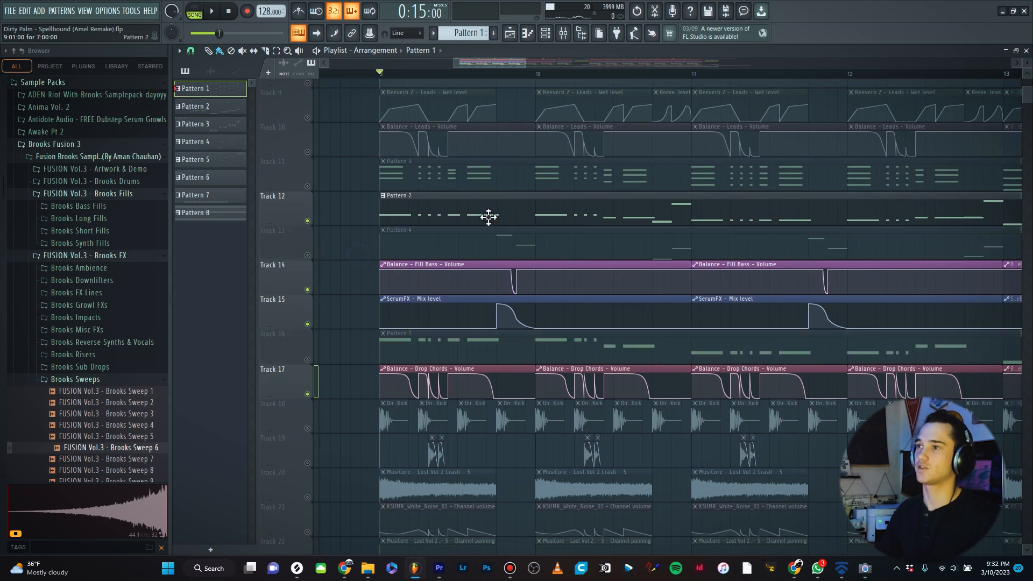
scroll(487, 217, "up", 3)
scroll(577, 246, "down", 2)
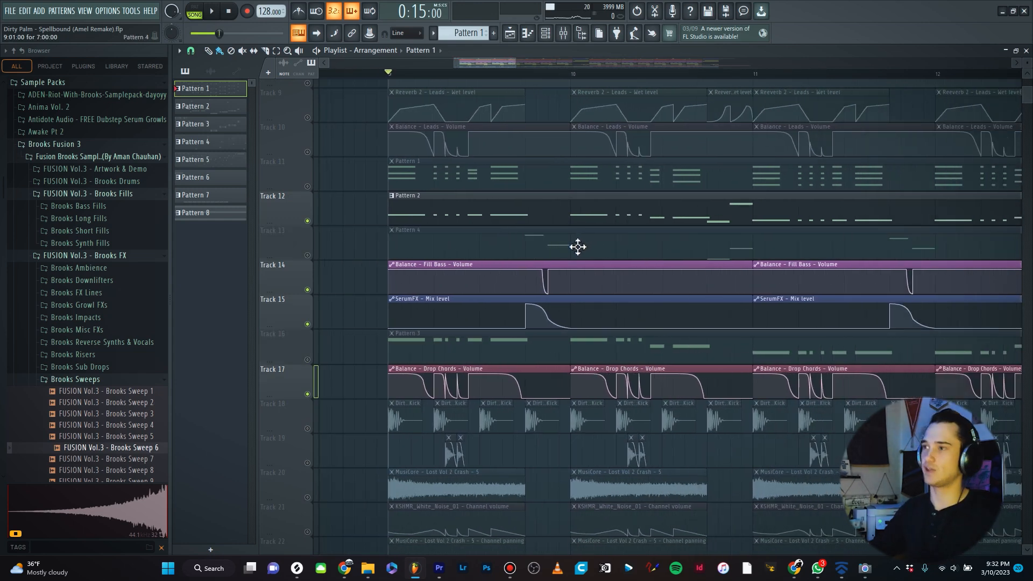
key("space")
key("space")
- Open the Bass Serum patch used by Pattern 2 to inspect it, then close it
left_click(471, 217)
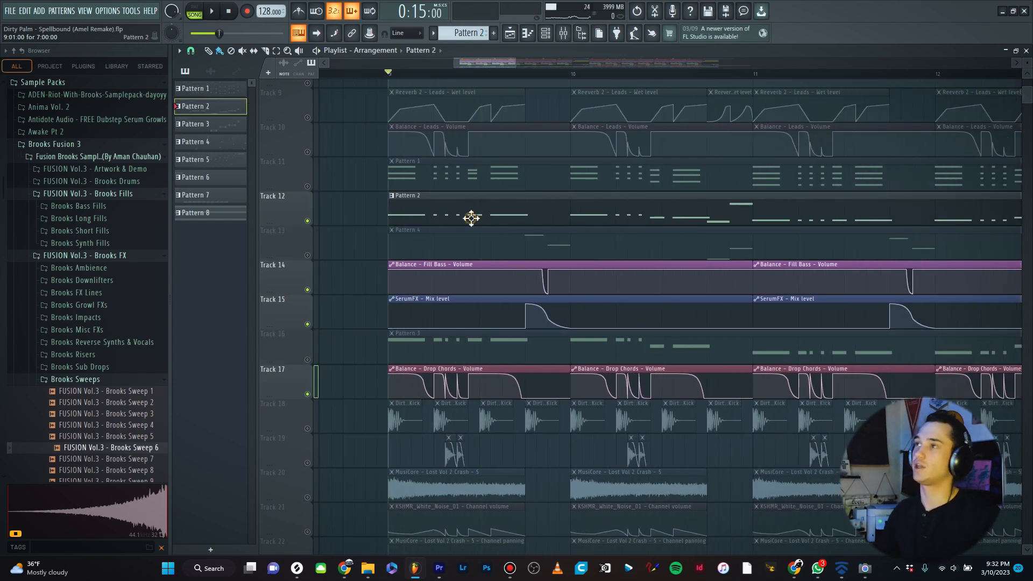
key("F6")
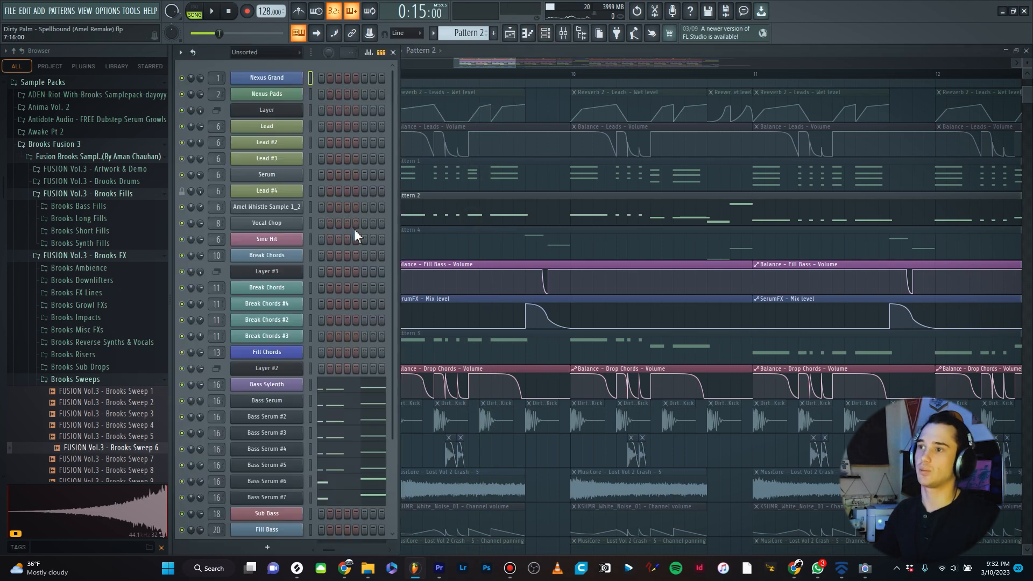
scroll(354, 231, "down", 2)
left_click(276, 368)
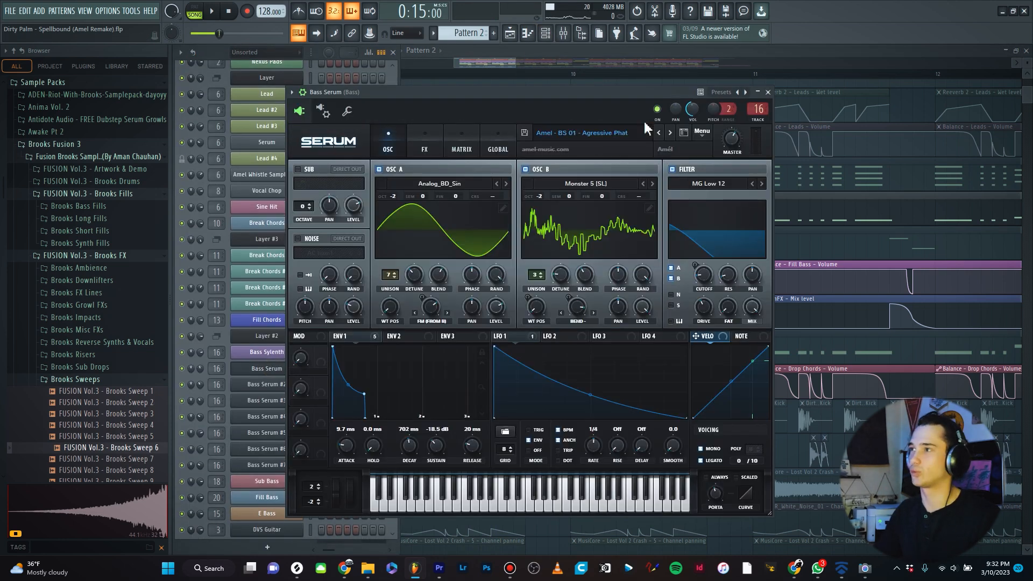
left_click(767, 92)
- Open the Bass Serum #7 patch, play a few notes on its keyboard, and close it
left_click(278, 464)
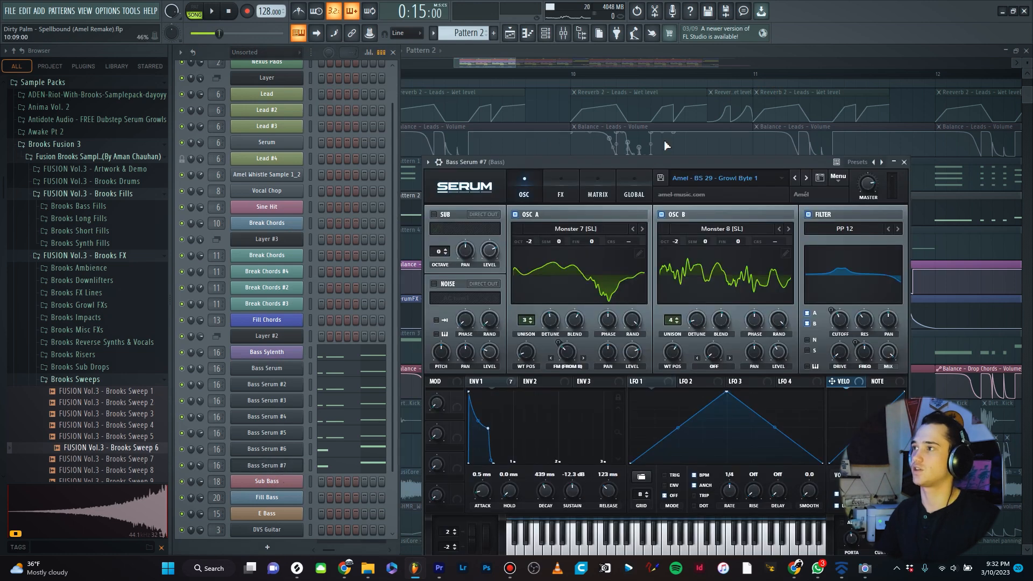
left_click_drag(660, 162, 611, 95)
left_click(489, 485)
left_click(525, 486)
left_click(664, 486)
left_click(634, 486)
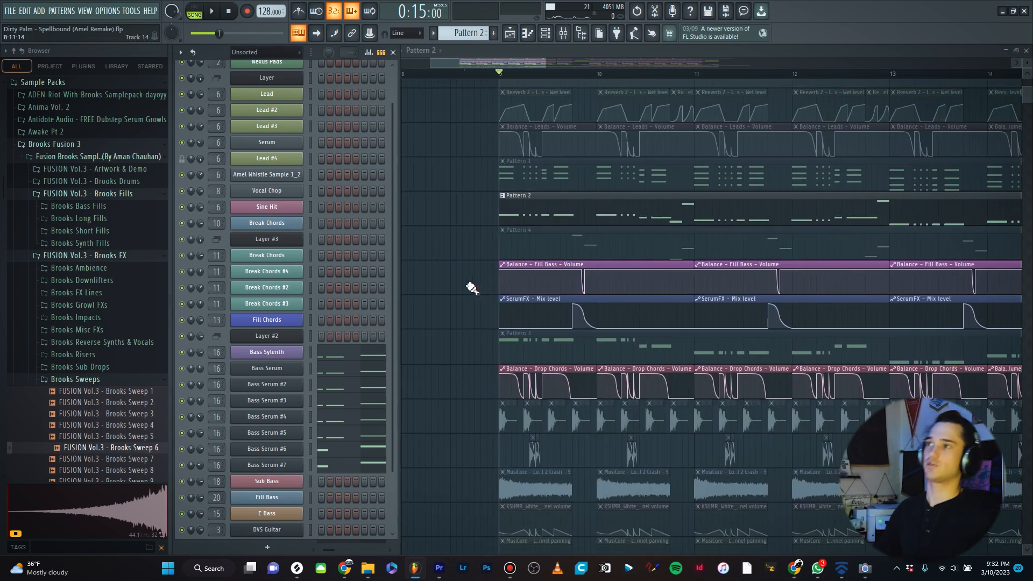
key("F6")
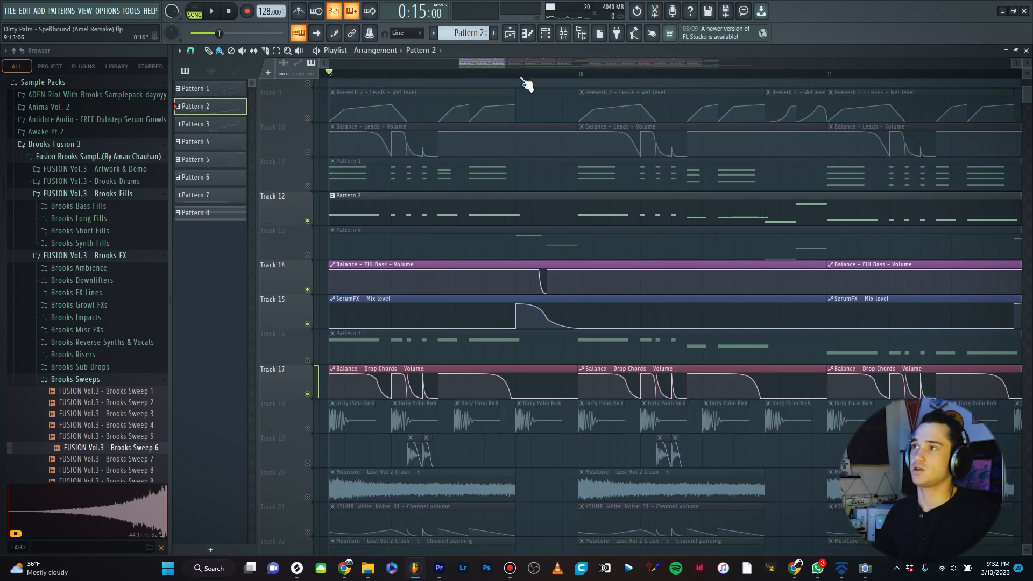
- Mute the Pattern 2 bass track, unmute the Pattern 4 track, and play the section
left_click(519, 73)
scroll(558, 189, "up", 4)
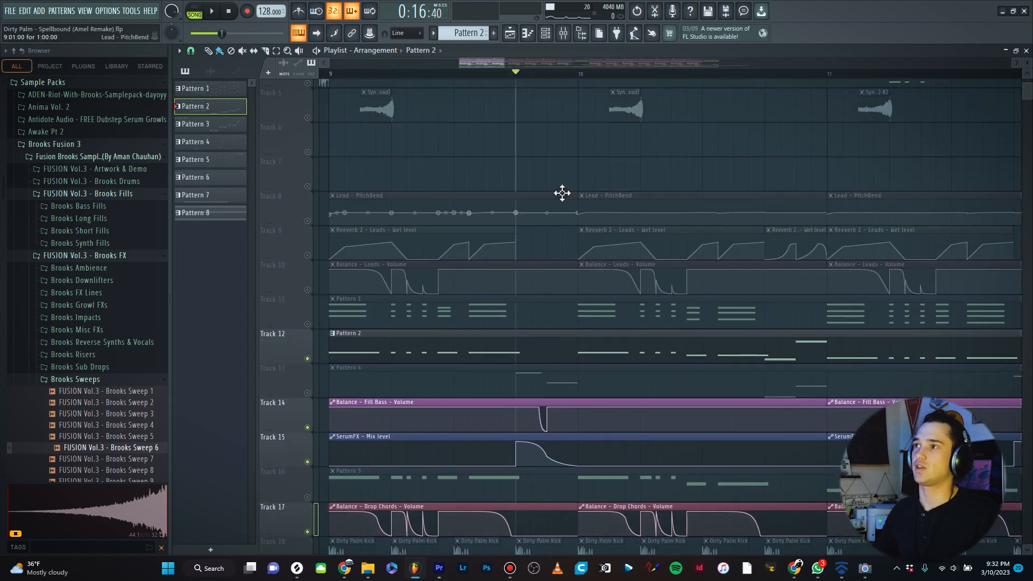
scroll(536, 177, "down", 3)
left_click(307, 246)
left_click(307, 280)
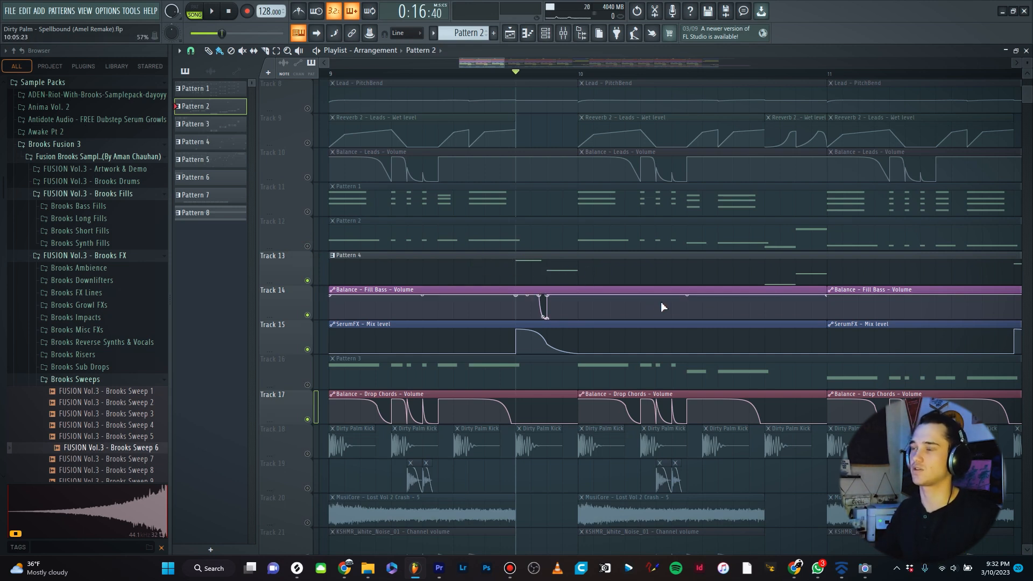
key("space")
- Play from the next bar and inspect the Fill Bass Serum patch, including the filter cutoff's assigned modulators
key("space")
scroll(631, 78, "right", 2)
left_click(630, 75)
key("space")
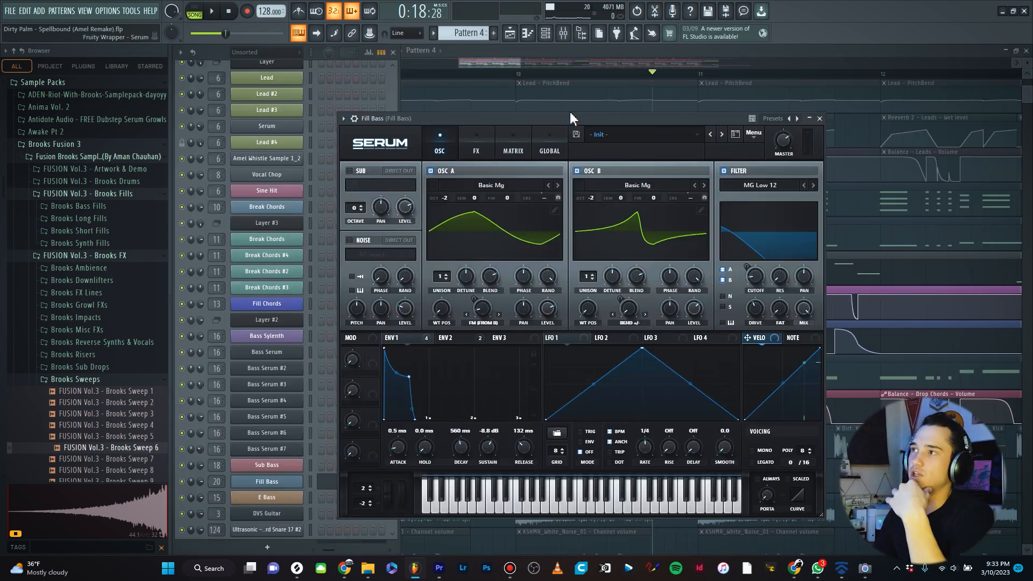
mouse_move(569, 116)
left_mouse_down()
mouse_move(582, 97)
mouse_move(561, 85)
left_mouse_up()
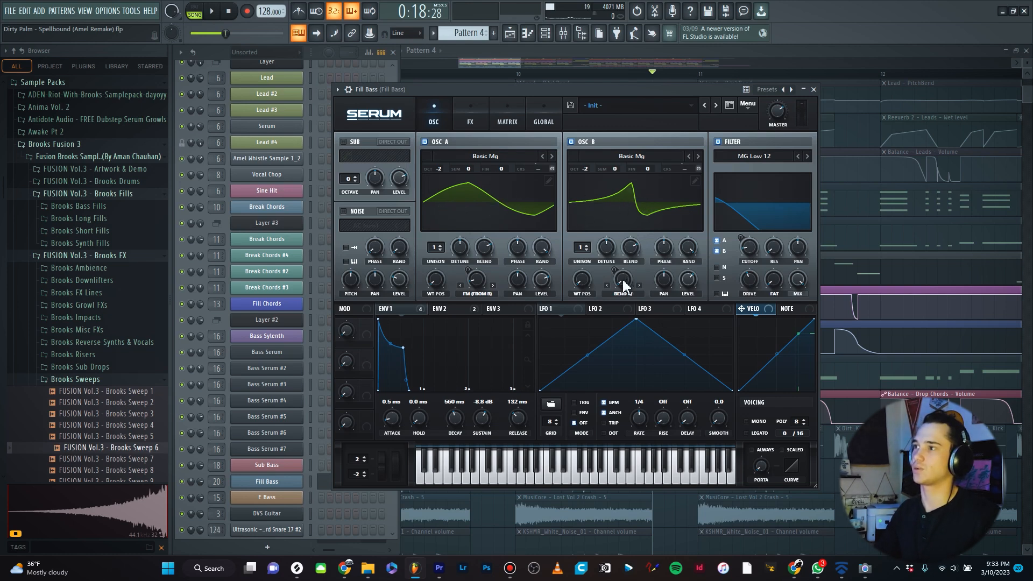
mouse_move(624, 288)
left_mouse_down()
mouse_move(656, 237)
mouse_move(632, 293)
left_mouse_up()
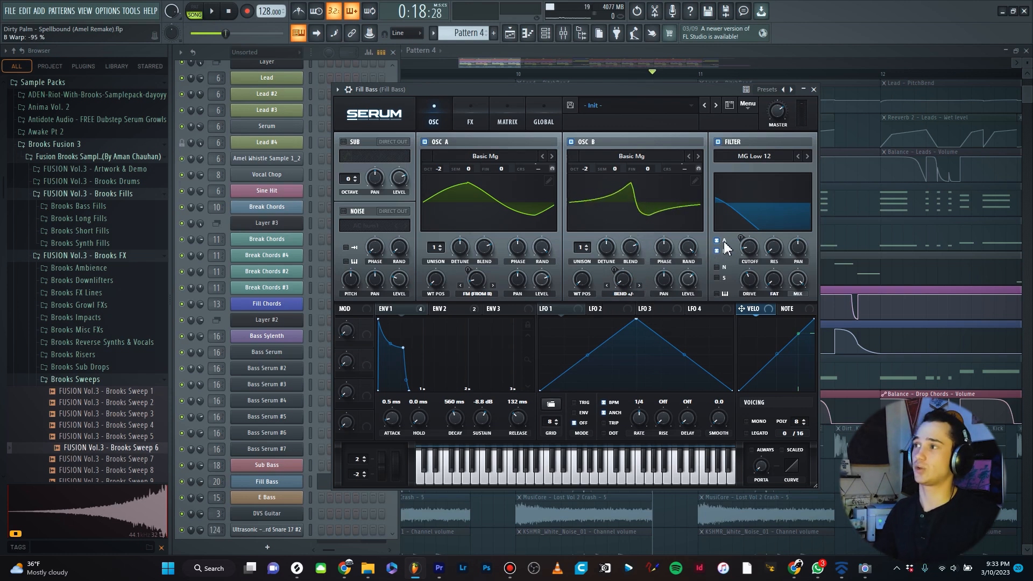
right_click(749, 253)
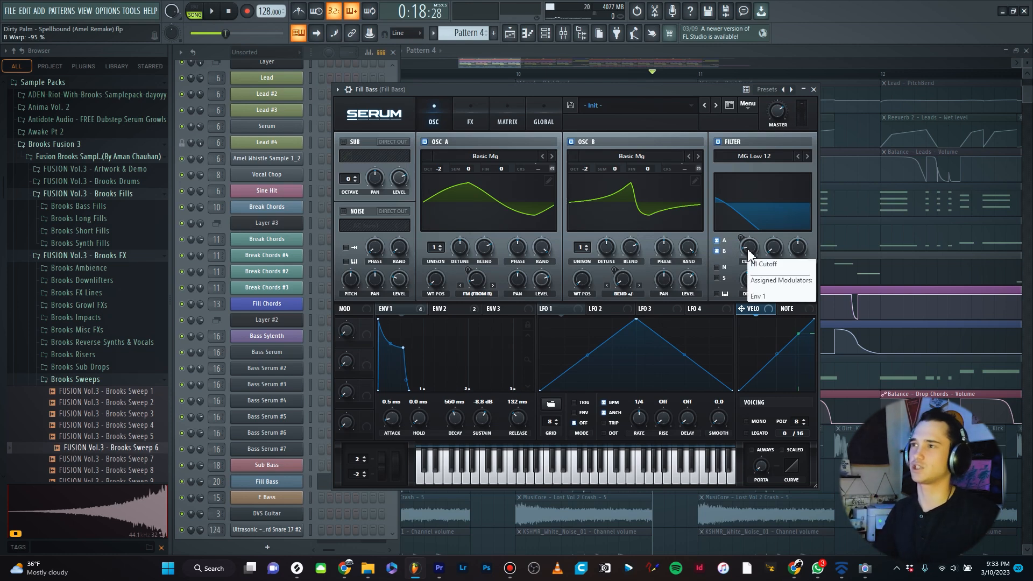
left_click(479, 124)
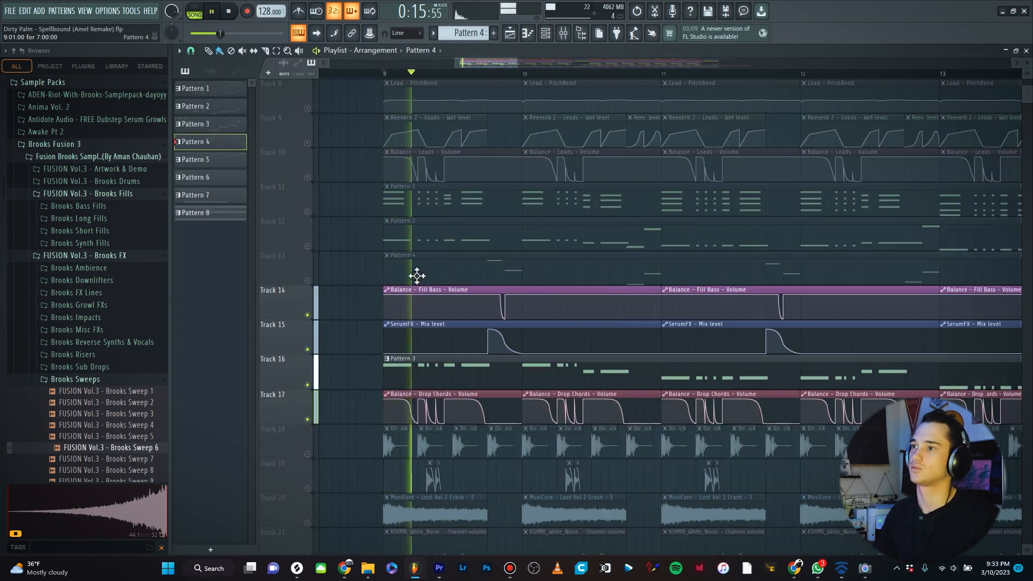
- Stop playback and open the Sub Bass instrument used by Pattern 3
key("space")
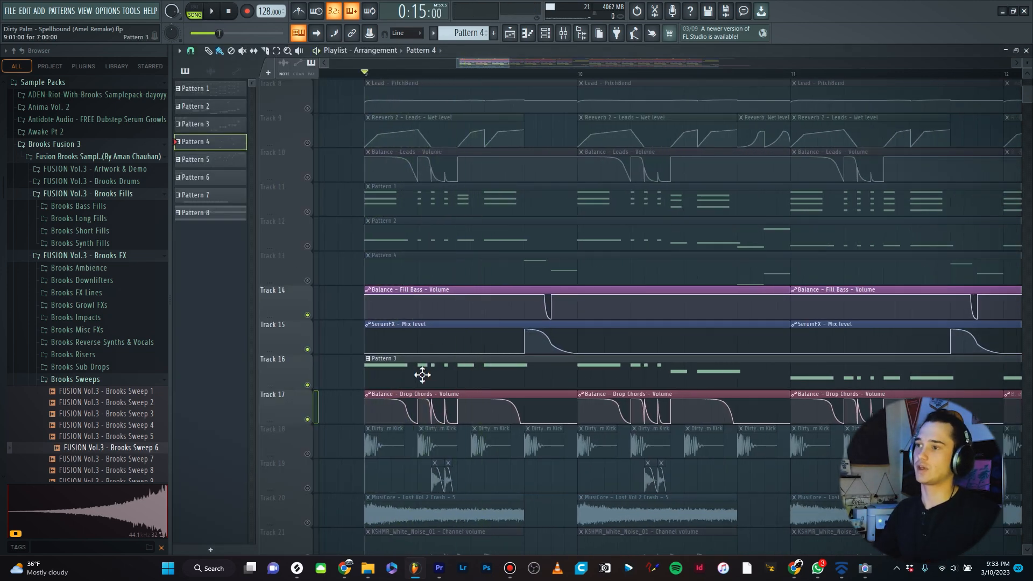
left_click(422, 375)
key("F6")
left_click(285, 465)
left_click_drag(657, 140, 599, 123)
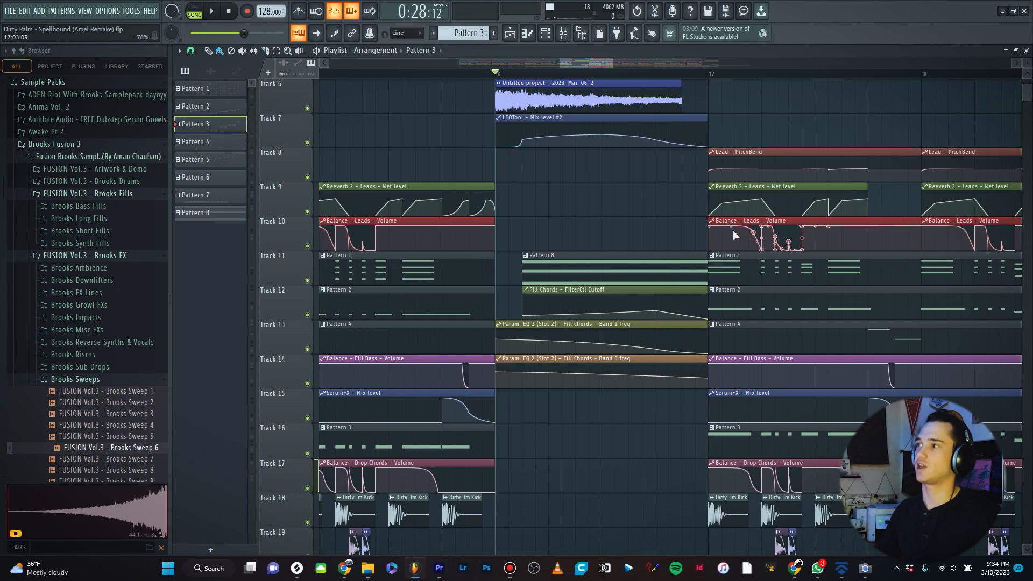
- Solo the riser sample and LFOTool mix-level automation tracks and play the transition into the drop
scroll(737, 235, "up", 2)
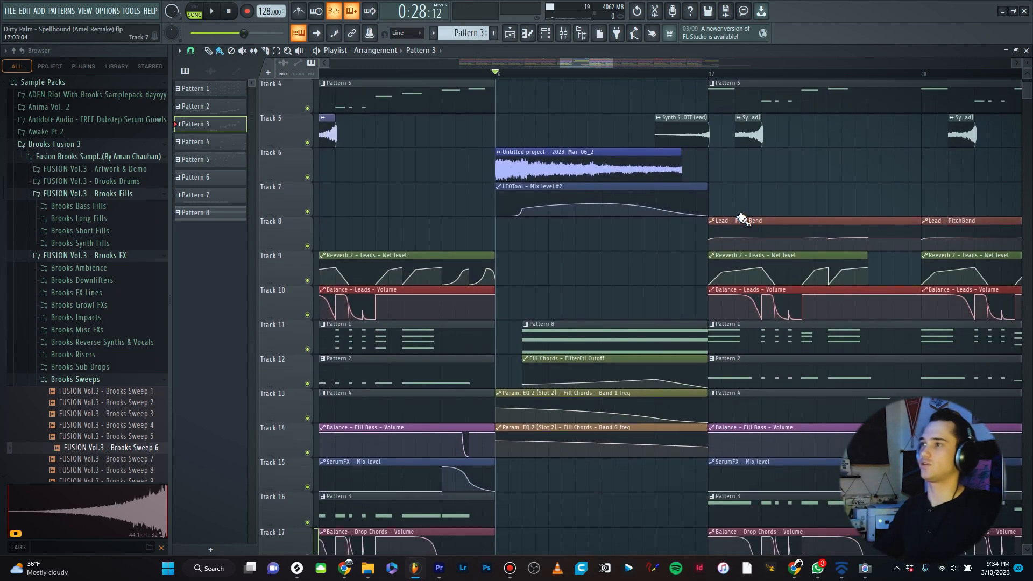
scroll(742, 220, "up", 2)
scroll(564, 254, "down", 1)
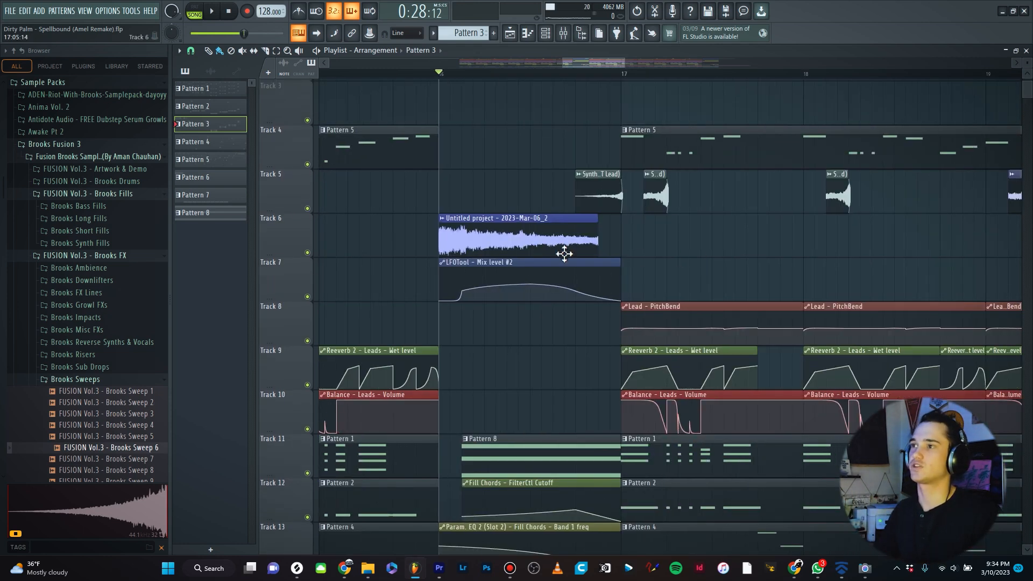
left_click(307, 252, "ctrl")
left_click(308, 297)
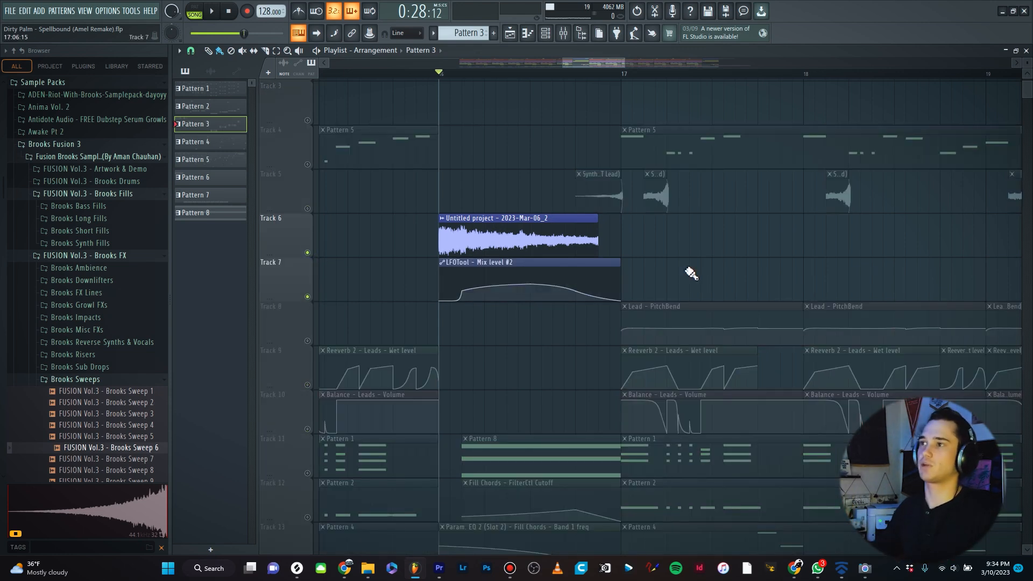
scroll(642, 260, "up", 2)
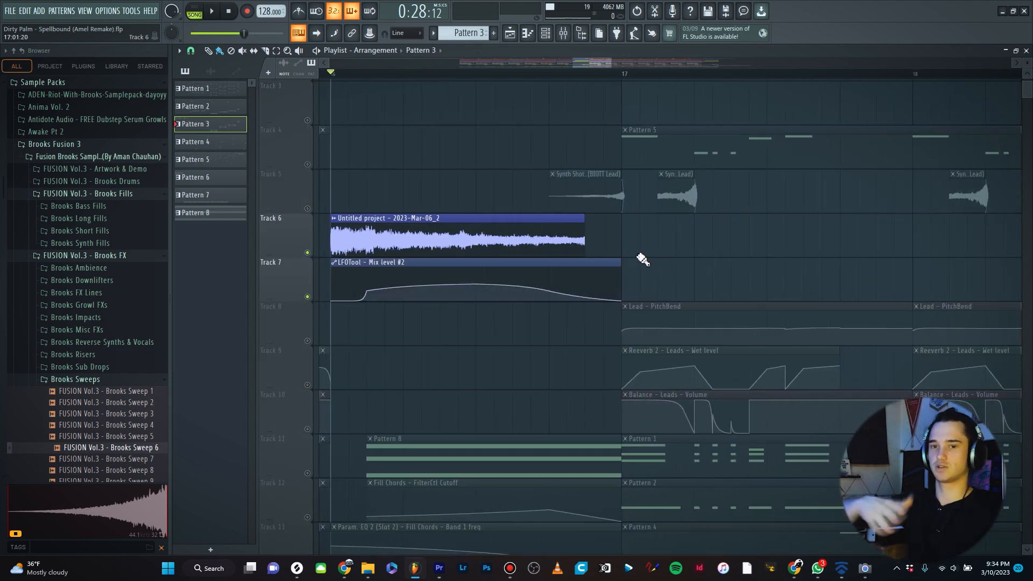
key("space")
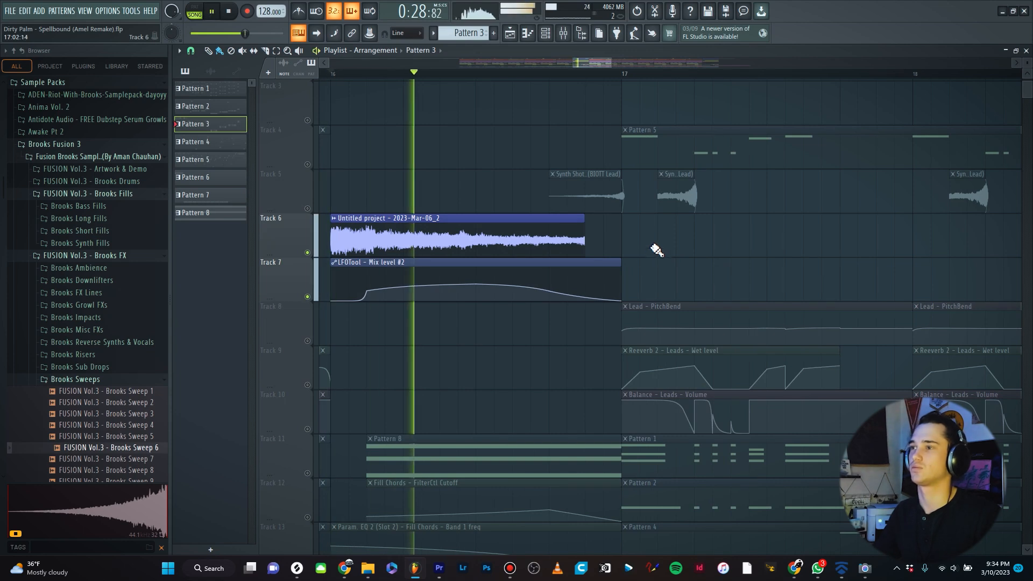
key("space")
- Solo the Fill Chords tracks with their filter and EQ automation plus the Fill Bass volume track, and play them
scroll(594, 219, "down", 4)
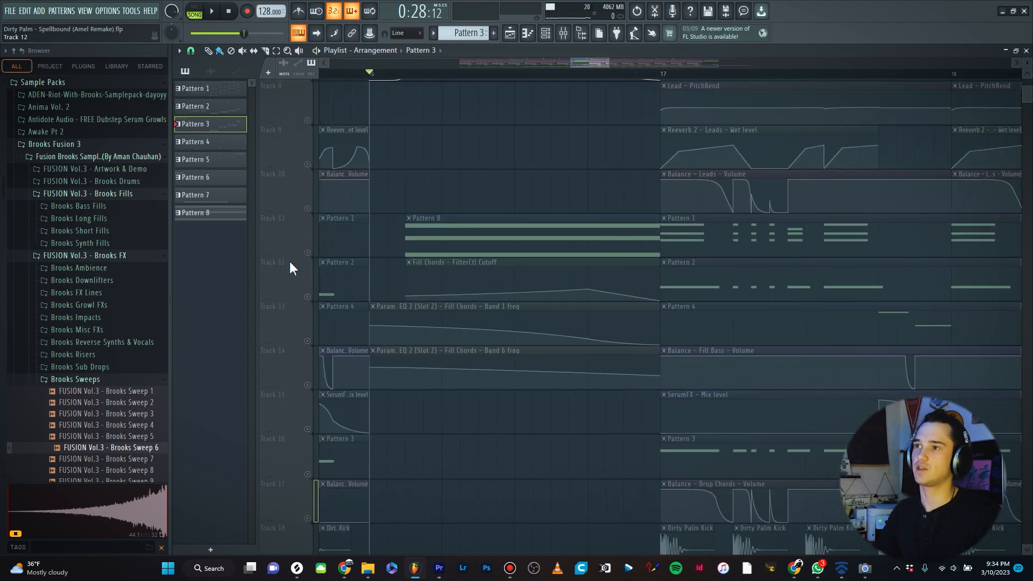
left_click(308, 252)
left_click(307, 297)
left_click(307, 341)
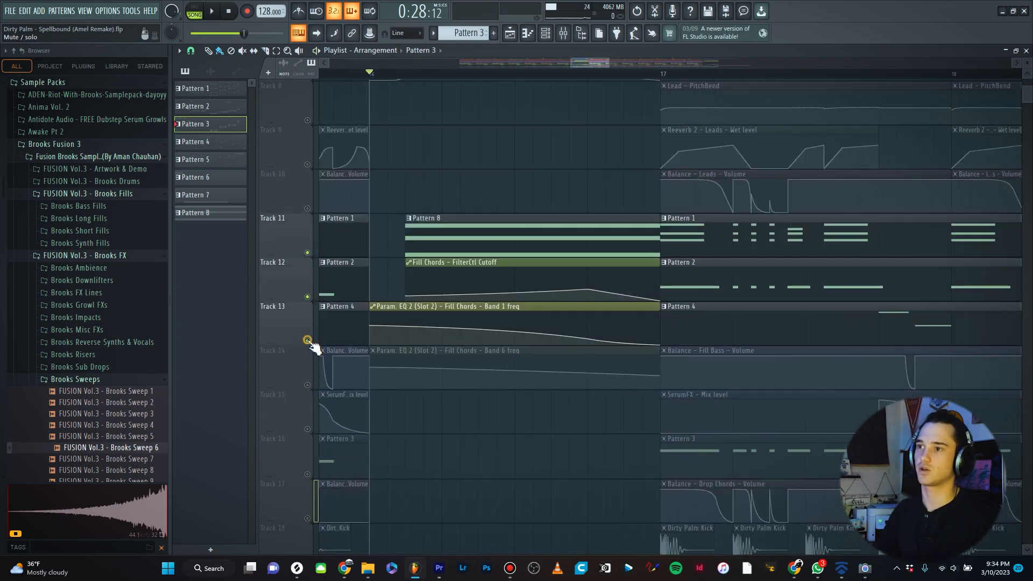
left_click(307, 384)
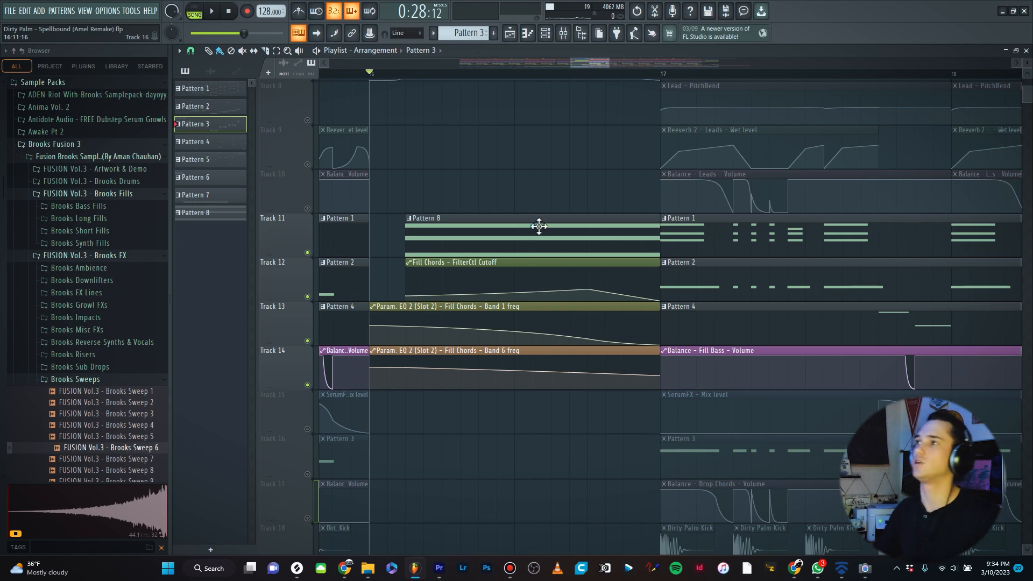
key("space")
key("space")
- Open the mixer and view the first Fruity parametric EQ 2 on the Fill Chords insert, then close it
key("F9")
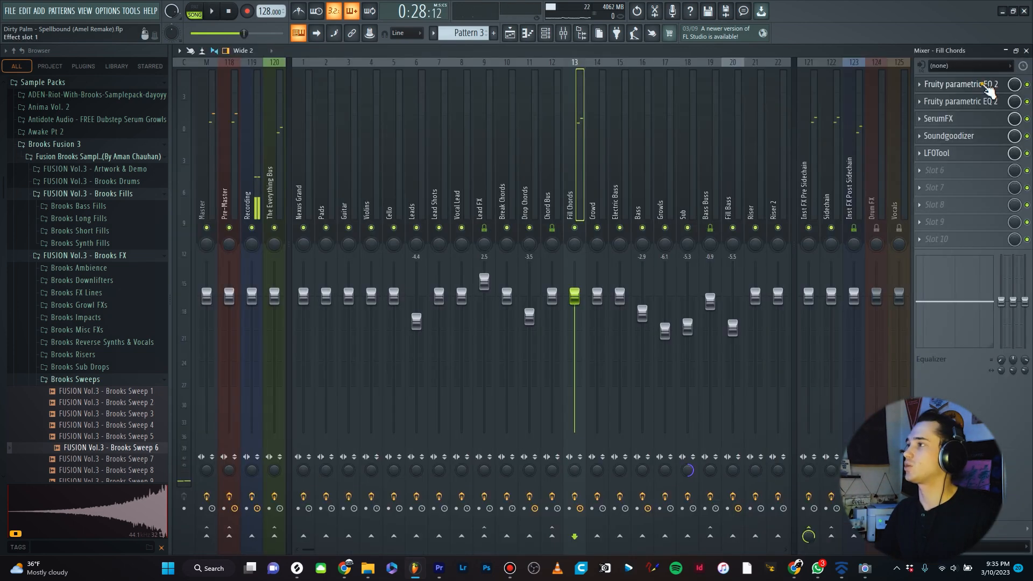
left_click(988, 87)
left_click_drag(380, 104, 438, 86)
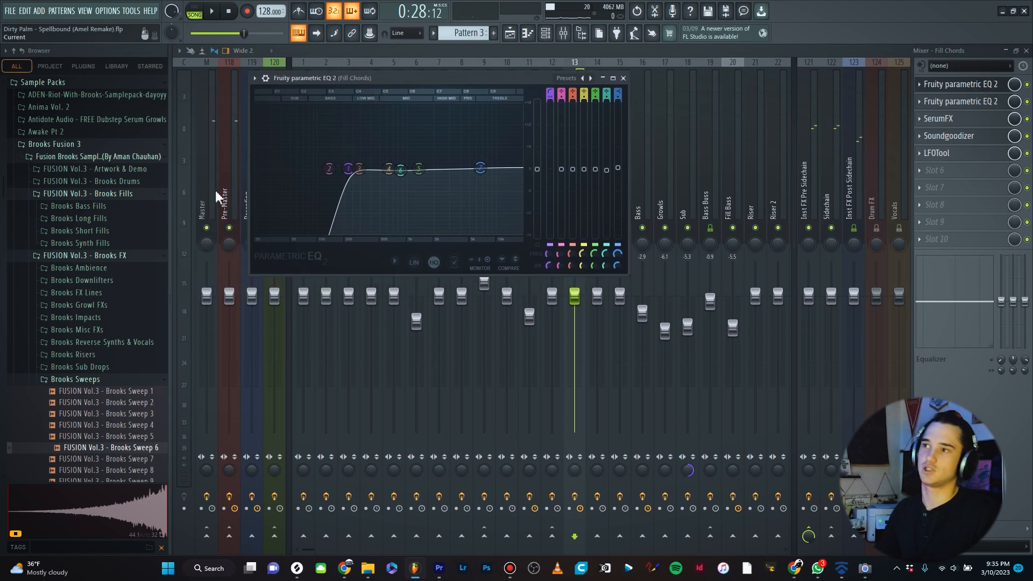
left_click(624, 79)
- Open the second Fruity parametric EQ 2 on the Fill Chords insert and play the section with it displayed
left_click(965, 105)
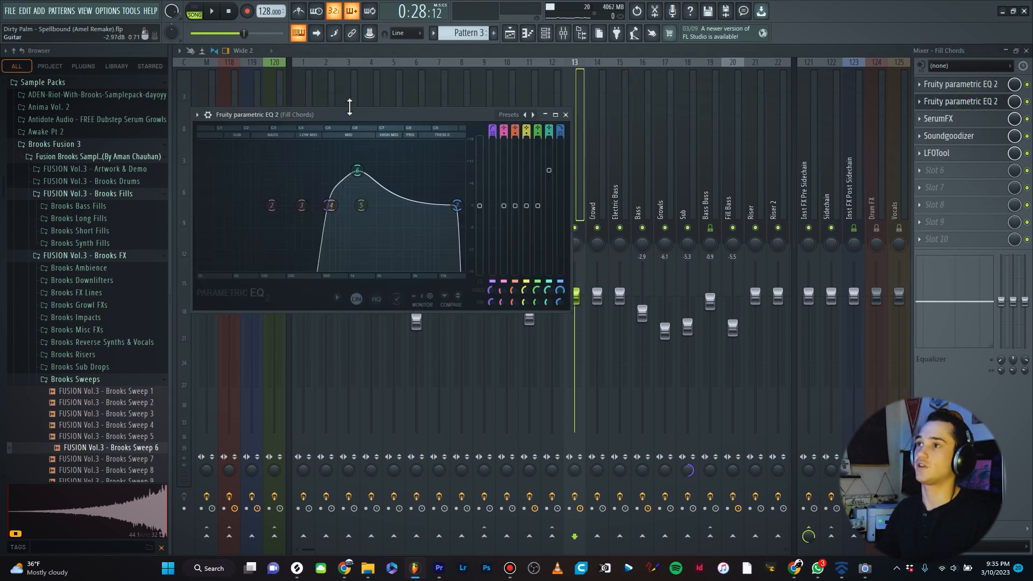
left_click_drag(356, 113, 538, 113)
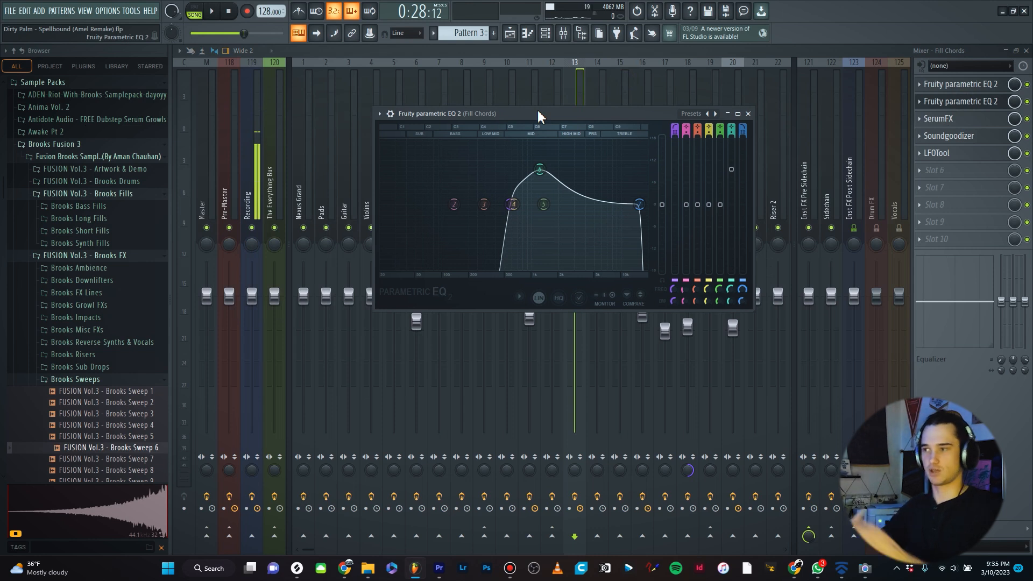
left_click_drag(516, 210, 514, 211)
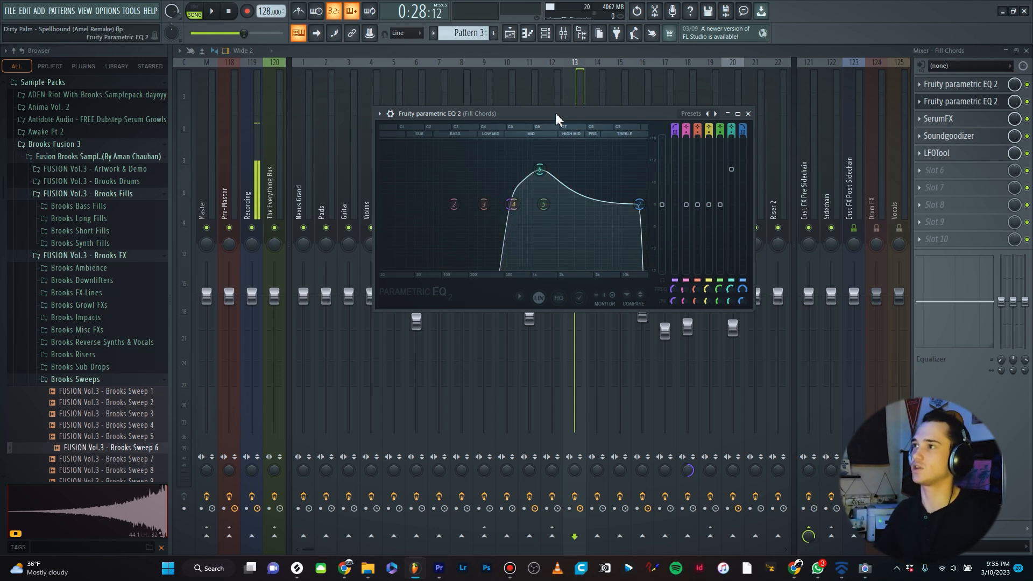
left_click_drag(555, 112, 621, 114)
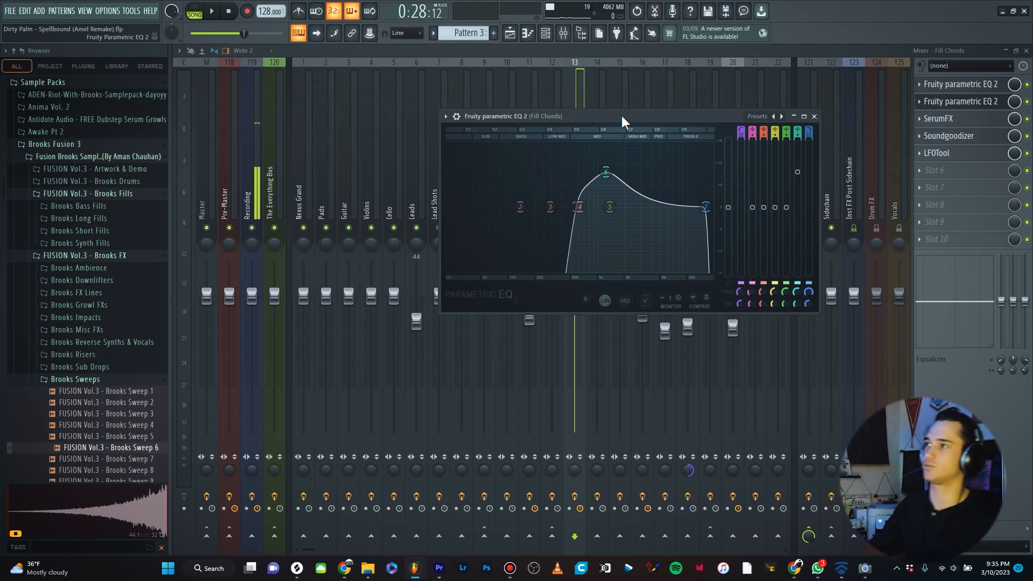
key("space")
key("space")
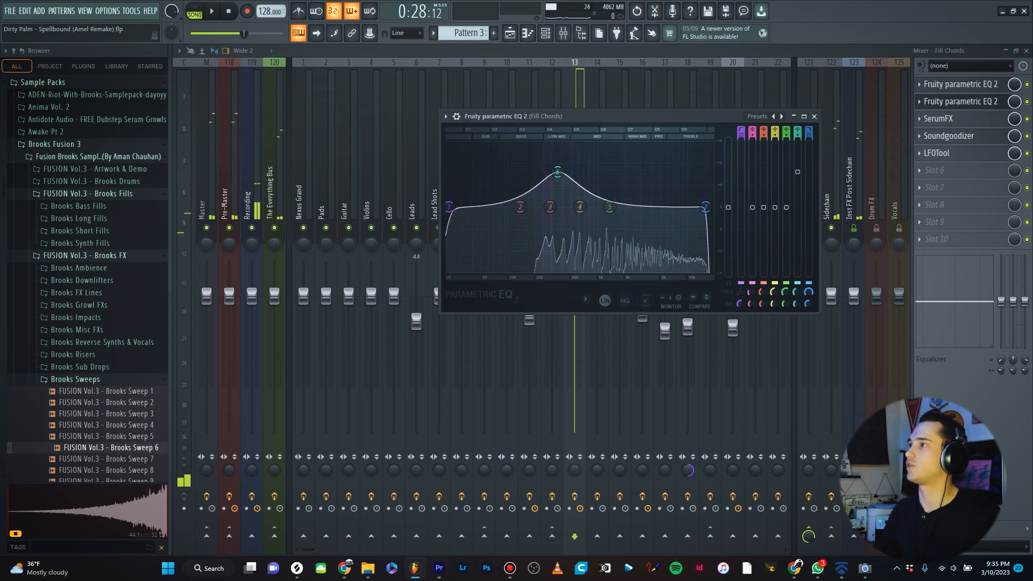
- Compare the Fill Chords playback with the second parametric EQ bypassed and re-enabled
left_click(990, 101)
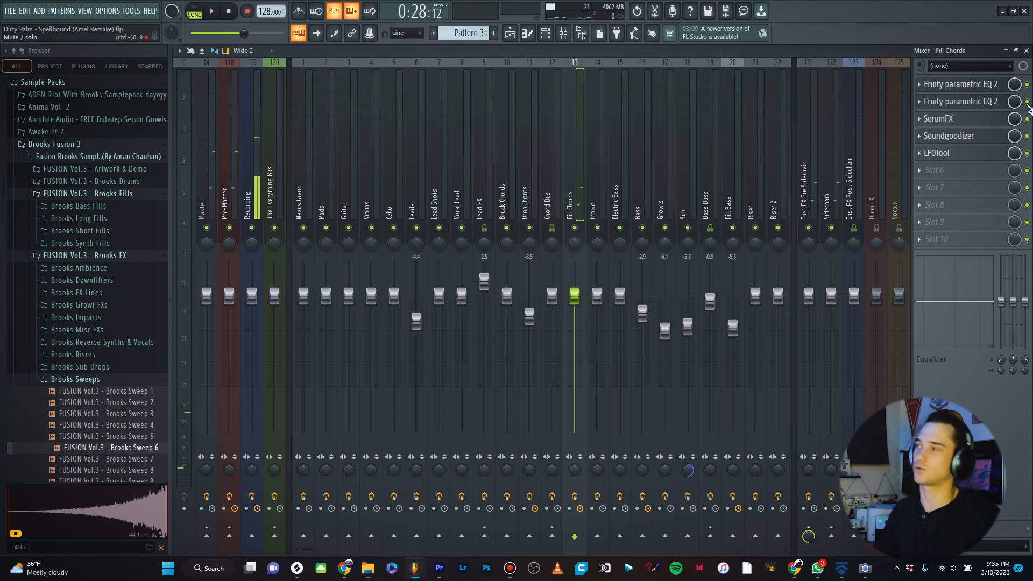
left_click(1026, 101)
key("space")
key("space")
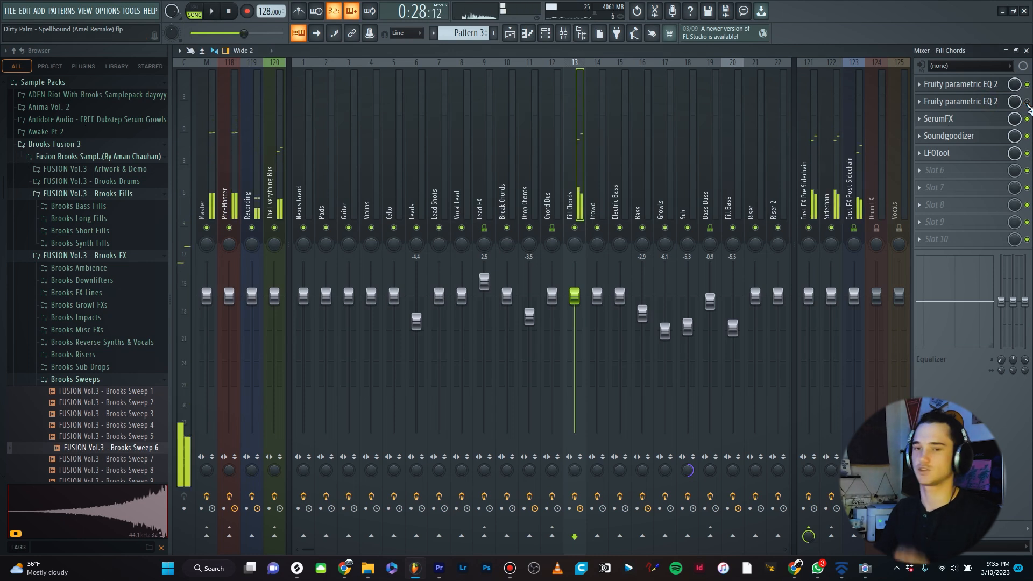
left_click(1027, 102)
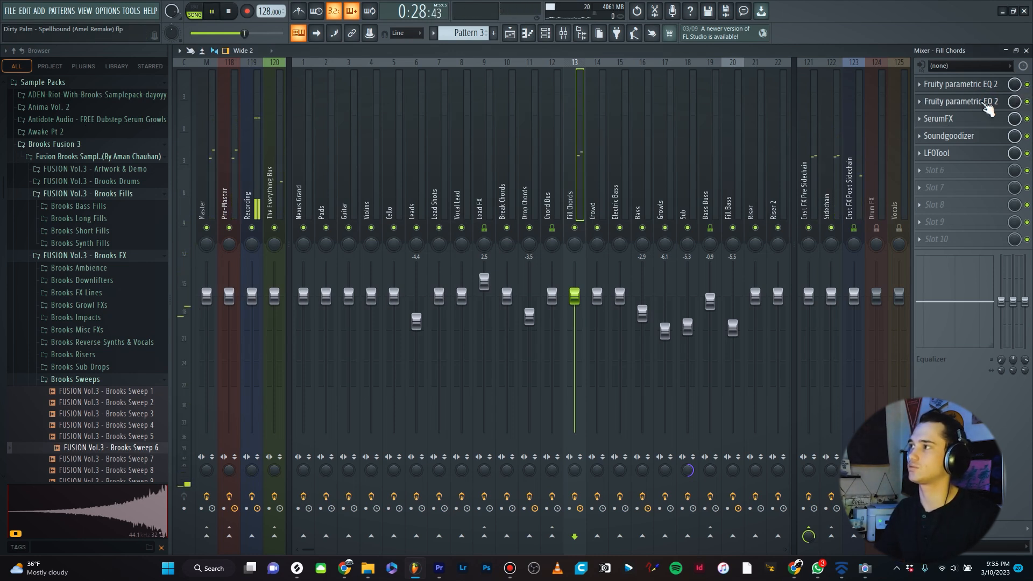
key("space")
key("space")
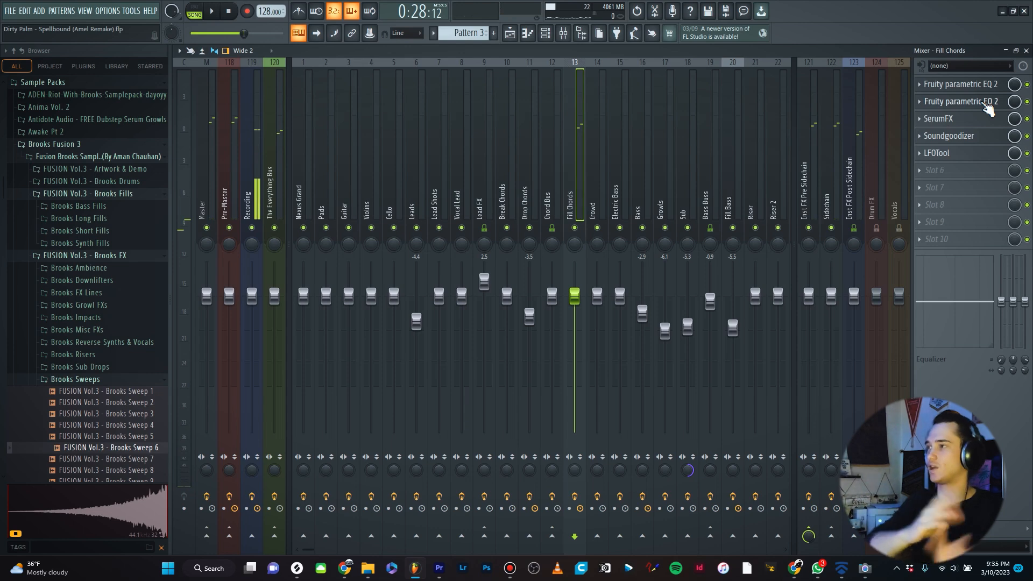
- Return to the playlist and unmute all tracks
key("F5")
right_click(307, 209)
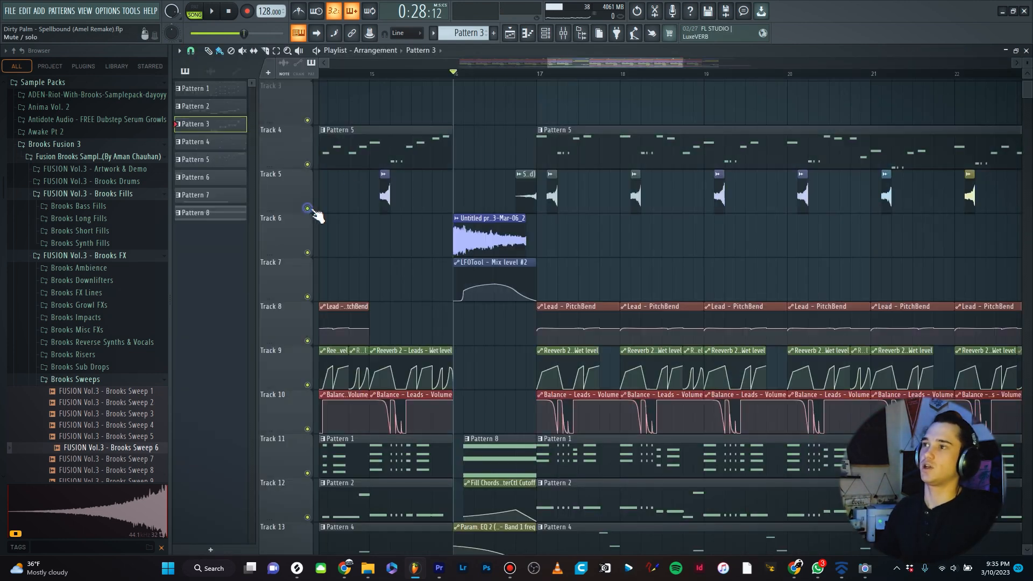
- Examine the drum tracks with their kick, clap, crash and automation clips, and play the section
scroll(715, 231, "down", 3)
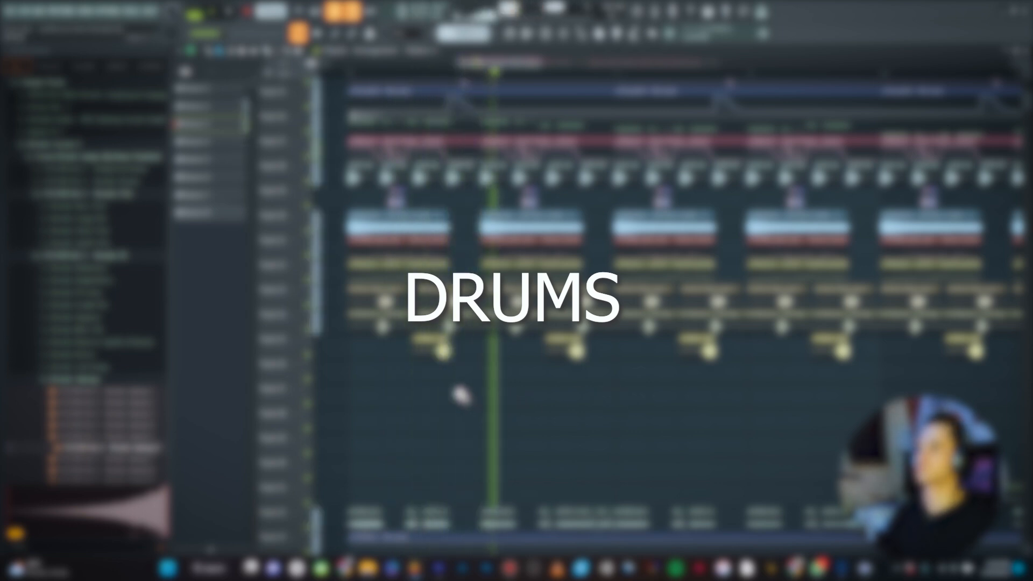
scroll(422, 376, "down", 3)
scroll(590, 392, "up", 2)
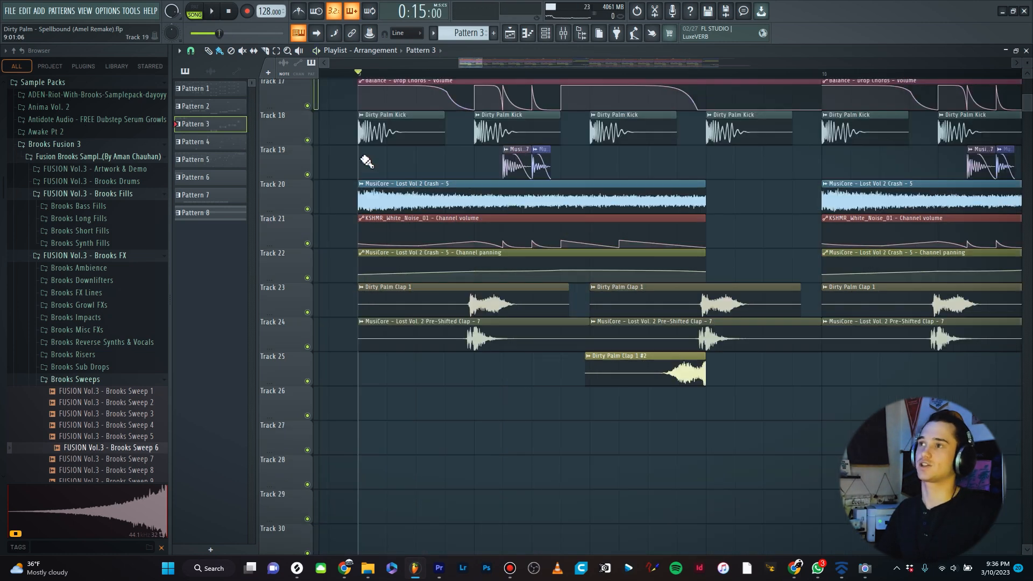
scroll(360, 177, "up", 3)
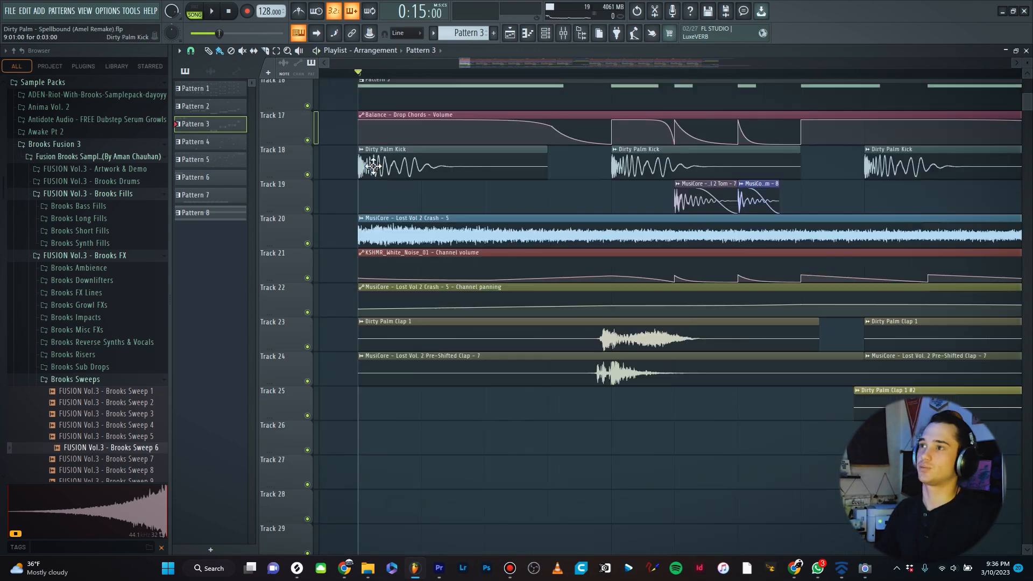
scroll(376, 205, "down", 3)
scroll(468, 334, "down", 8)
scroll(428, 390, "up", 8)
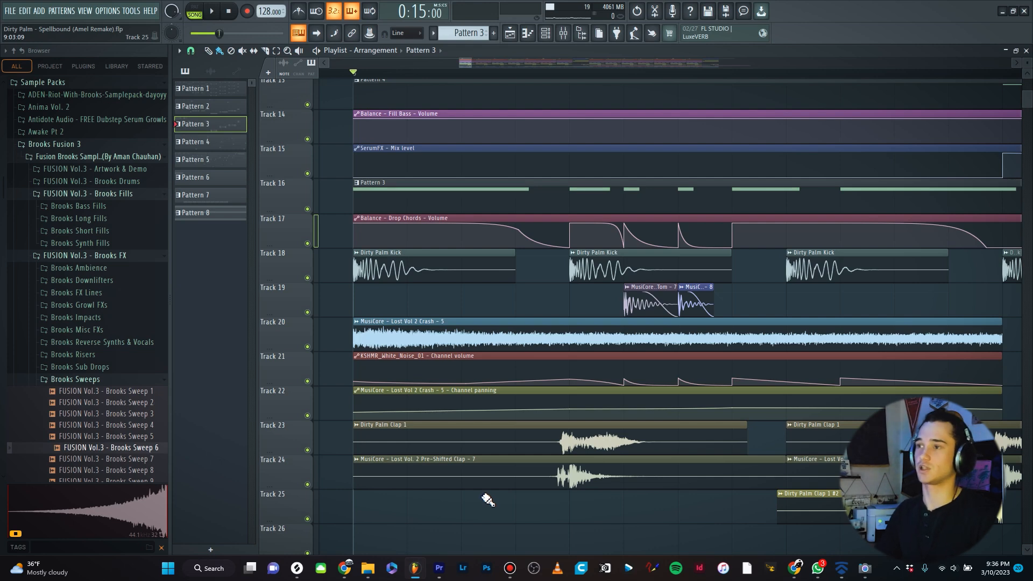
scroll(371, 297, "down", 3)
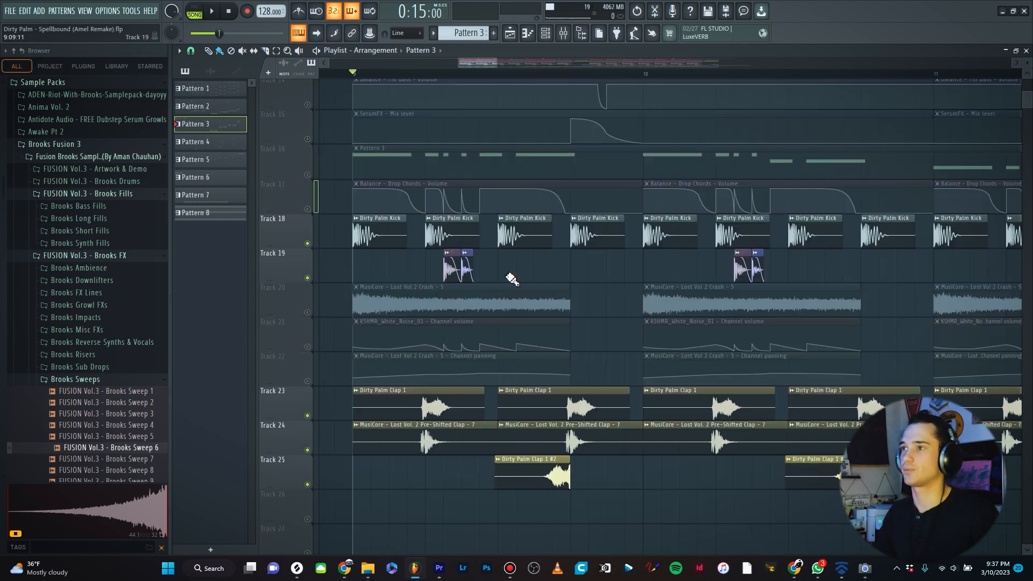
key("space")
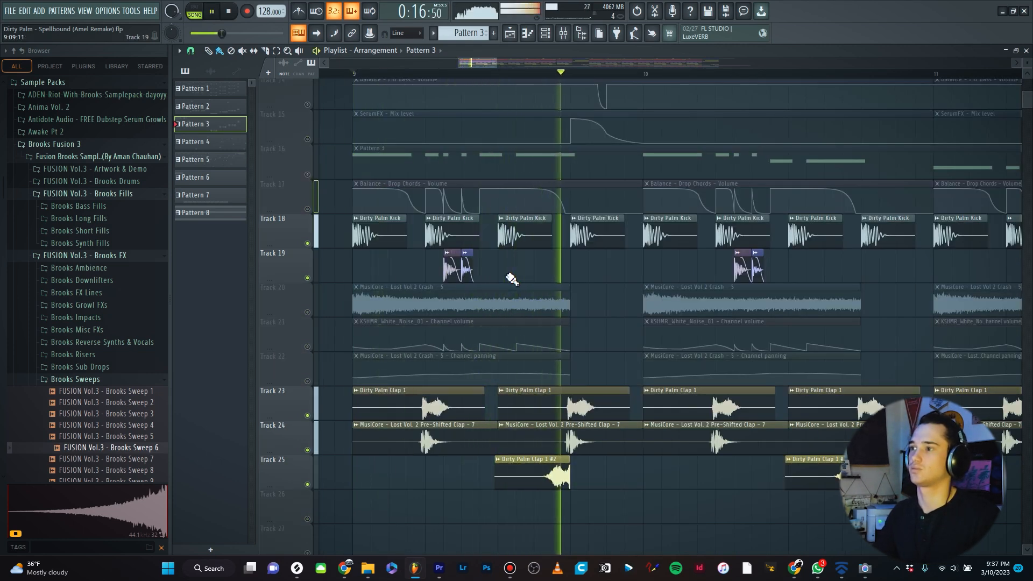
key("space")
- Solo the kick, tom, crash and clap drum tracks and play them
scroll(378, 260, "down", 3)
scroll(378, 272, "down", 6)
scroll(371, 263, "up", 11)
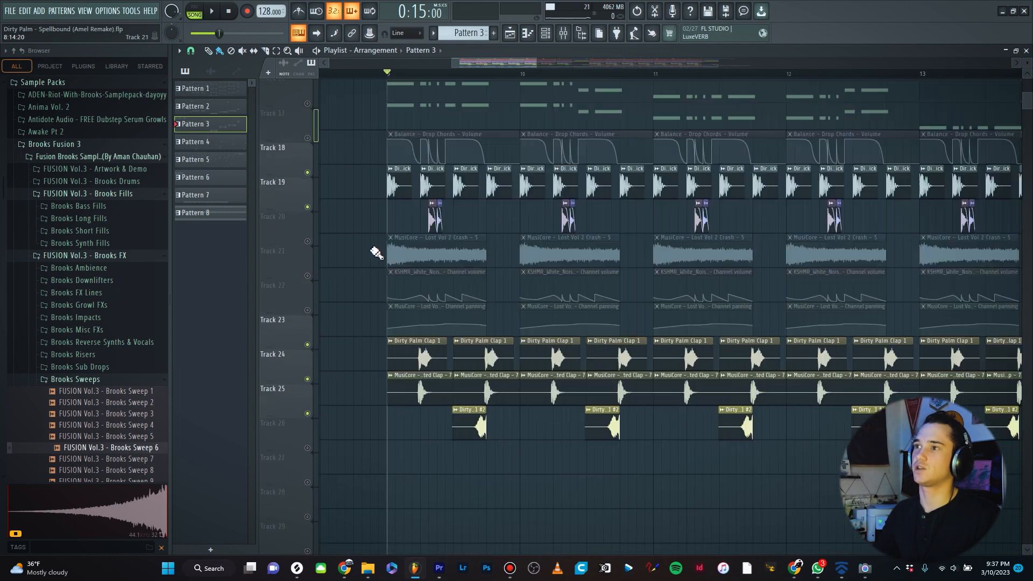
left_click(307, 381)
left_click(307, 416)
left_click(308, 450)
scroll(376, 350, "down", 3)
scroll(450, 300, "up", 2, "ctrl")
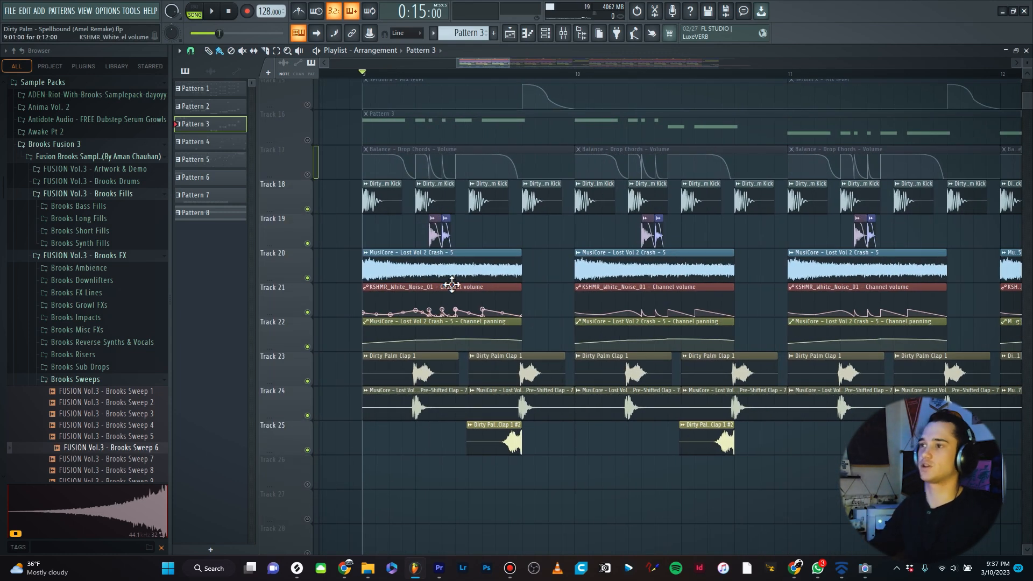
key("space")
key("space")
- Add the sweep and LFOTool mix-level tracks to the soloed drums and play them
scroll(503, 248, "down", 9)
scroll(503, 247, "down", 3, "ctrl")
left_click(307, 381)
left_click(308, 416)
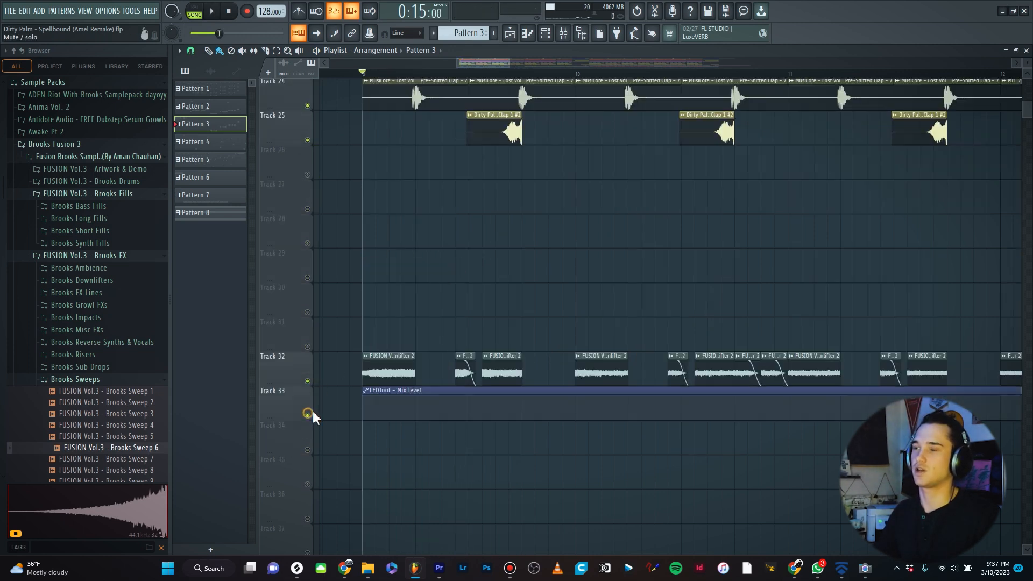
scroll(340, 332, "down", 2, "ctrl")
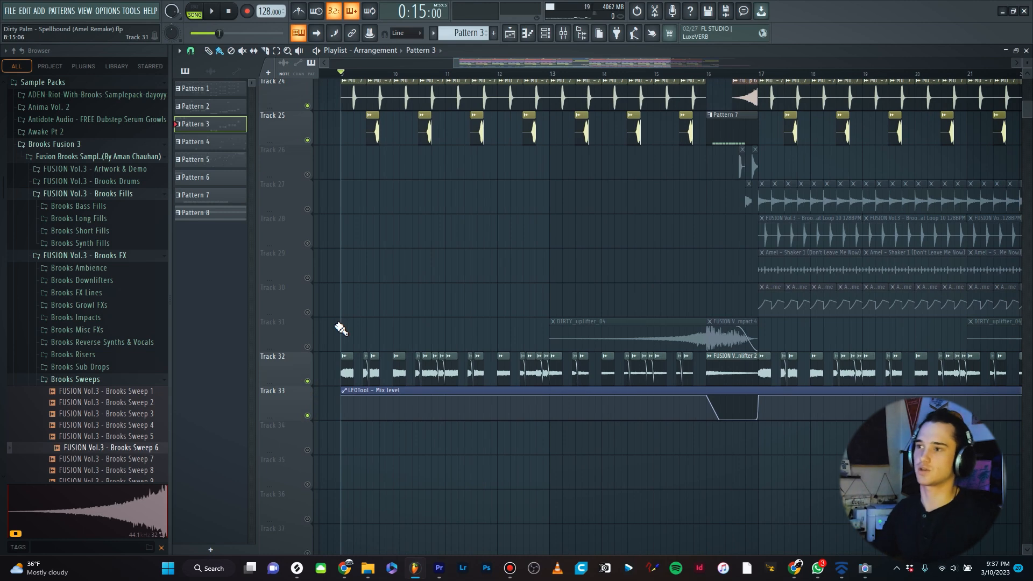
scroll(341, 328, "up", 2, "ctrl")
key("space")
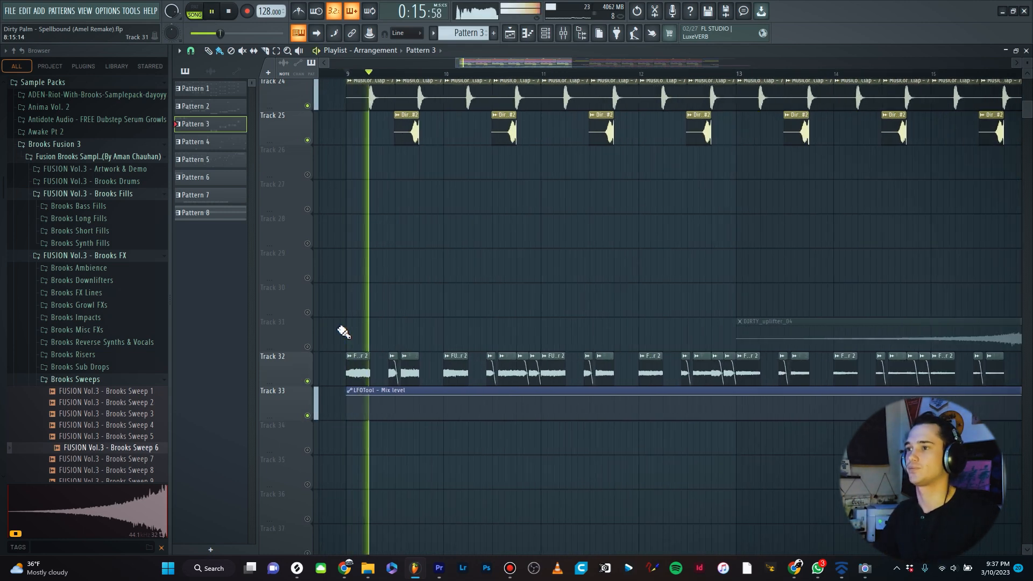
scroll(348, 302, "down", 3, "ctrl")
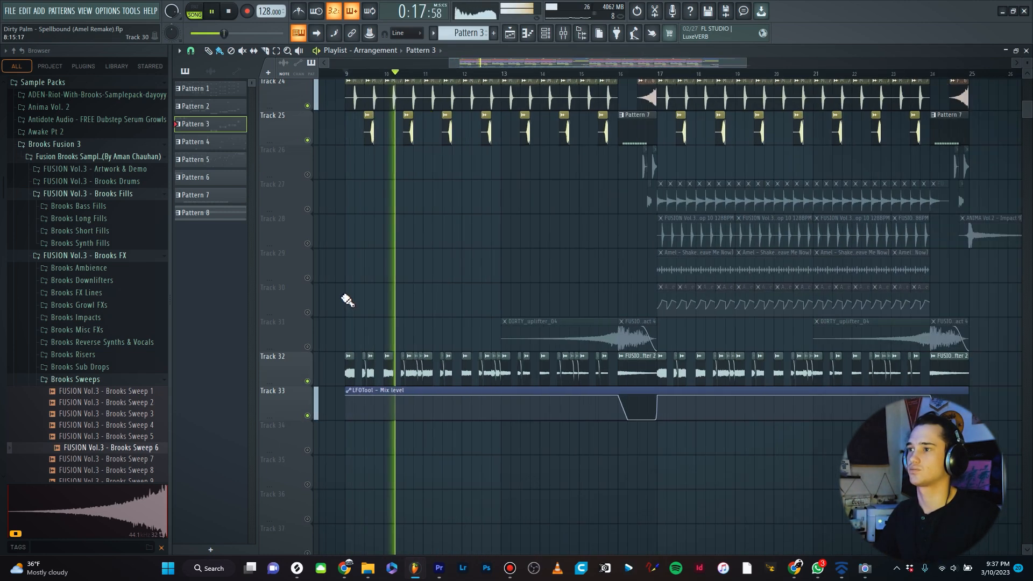
scroll(348, 301, "down", 2, "ctrl")
key("space")
- Move the playhead to the drop, unmute the hat loop, shaker, uplifter and sweep tracks, and play from there
scroll(611, 325, "up", 3, "ctrl")
scroll(611, 325, "up", 4)
left_click(511, 76)
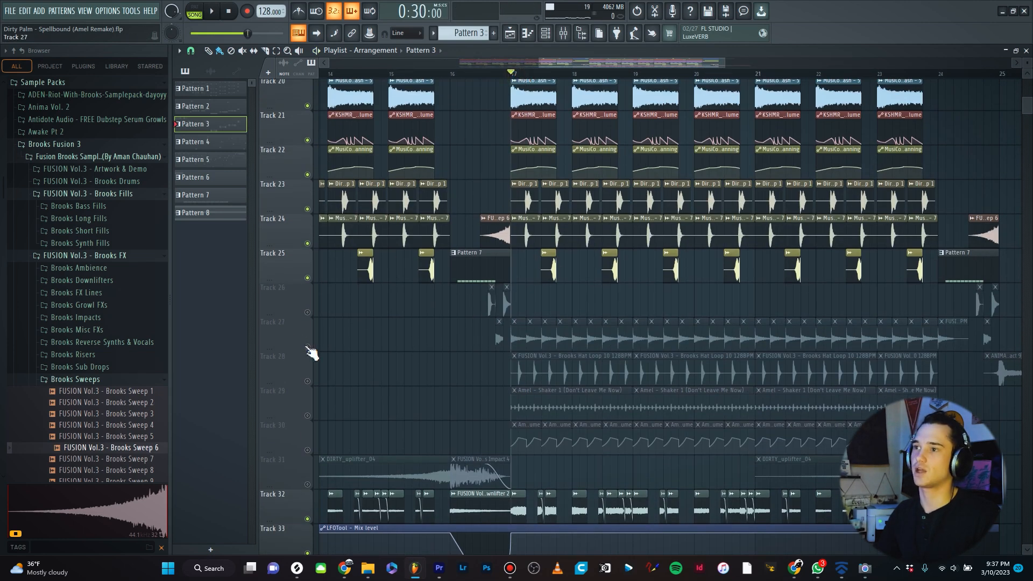
left_click(307, 347)
left_click(307, 381)
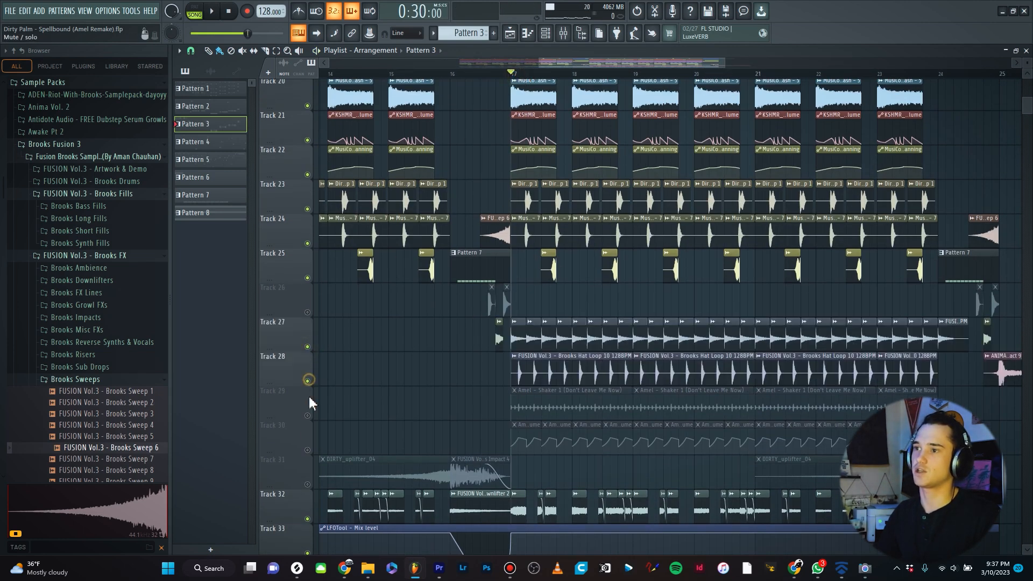
left_click(308, 410)
left_click(307, 415)
left_click(308, 415)
left_click(307, 450)
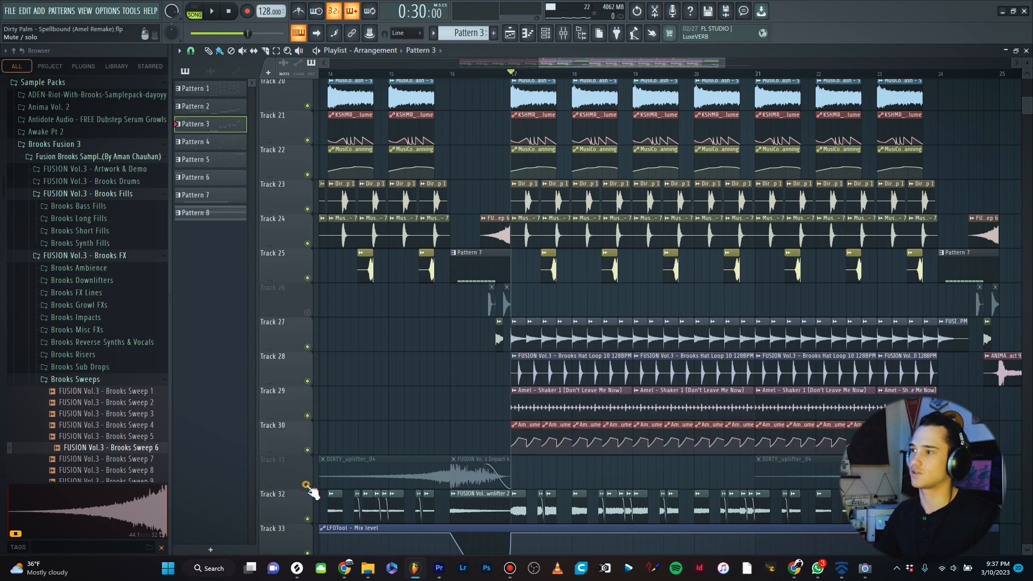
left_click(308, 484)
scroll(468, 349, "down", 3)
key("space")
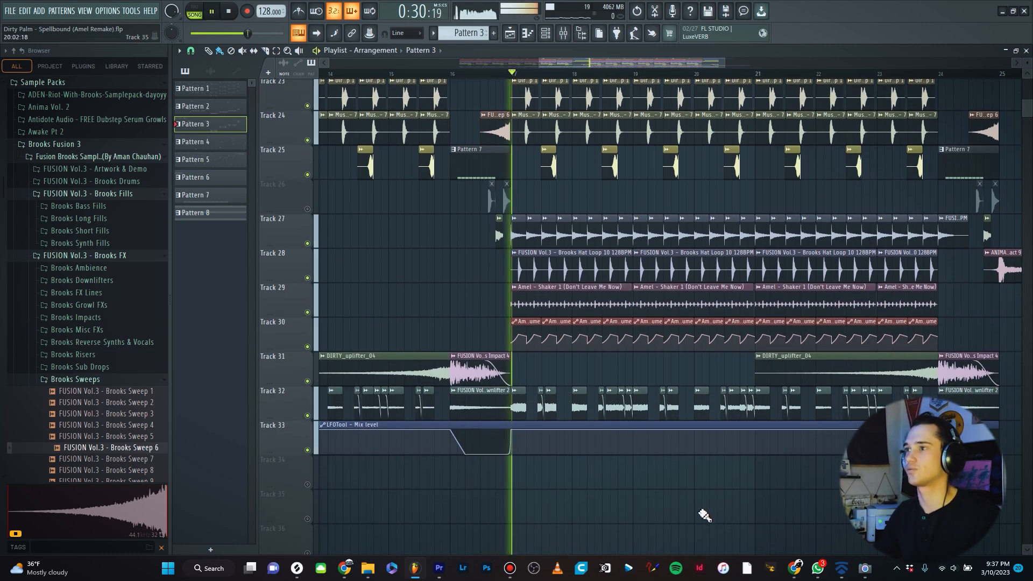
scroll(600, 489, "up", 4)
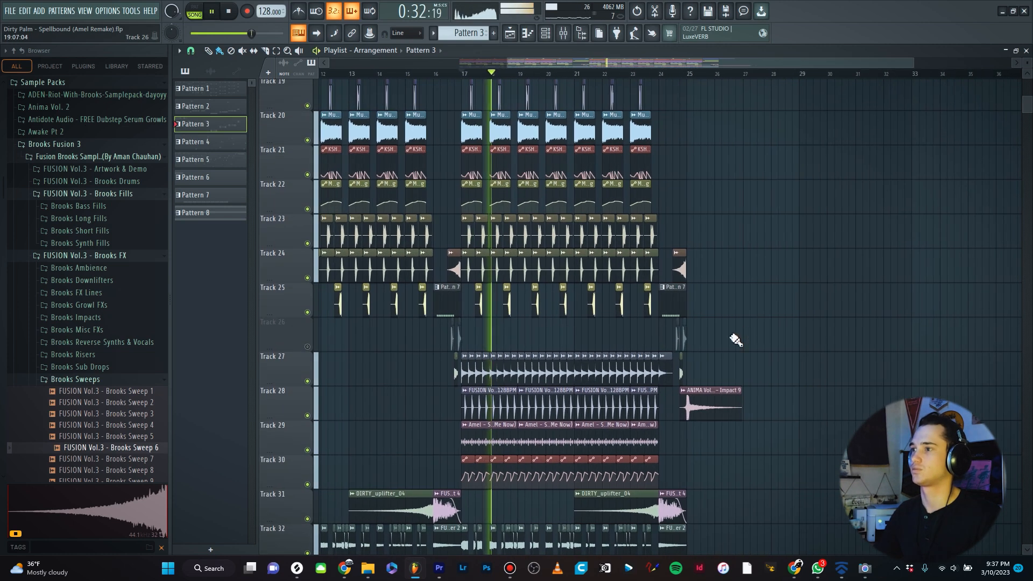